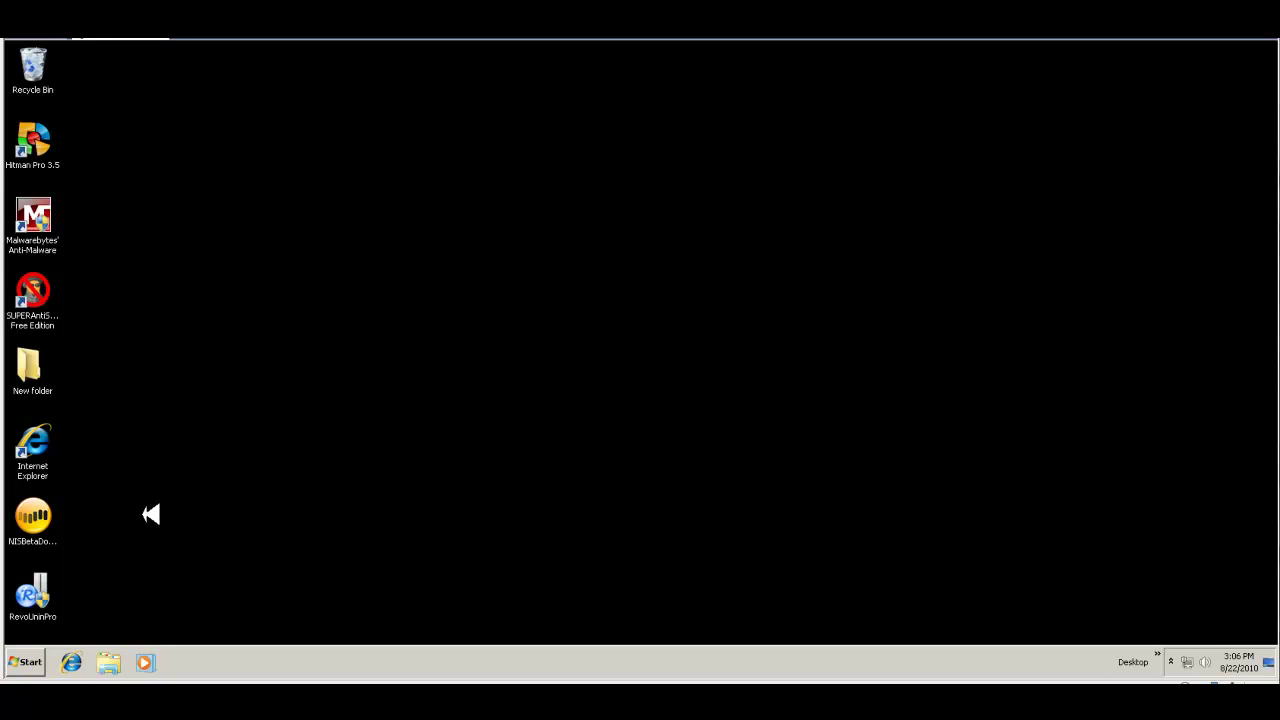
Move the NISBetaDownloader file out of the desktop icon column to the empty space beside New folder.
left_click(33, 520)
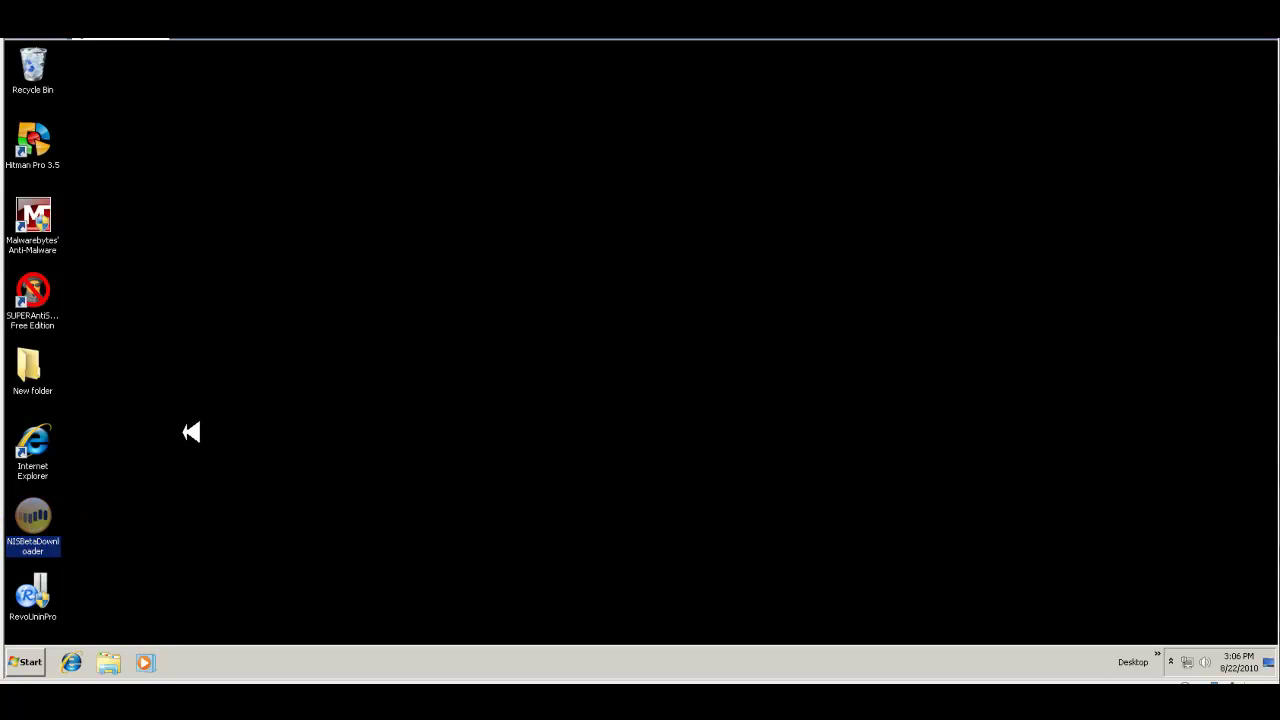
left_click_drag(191, 432, 195, 437)
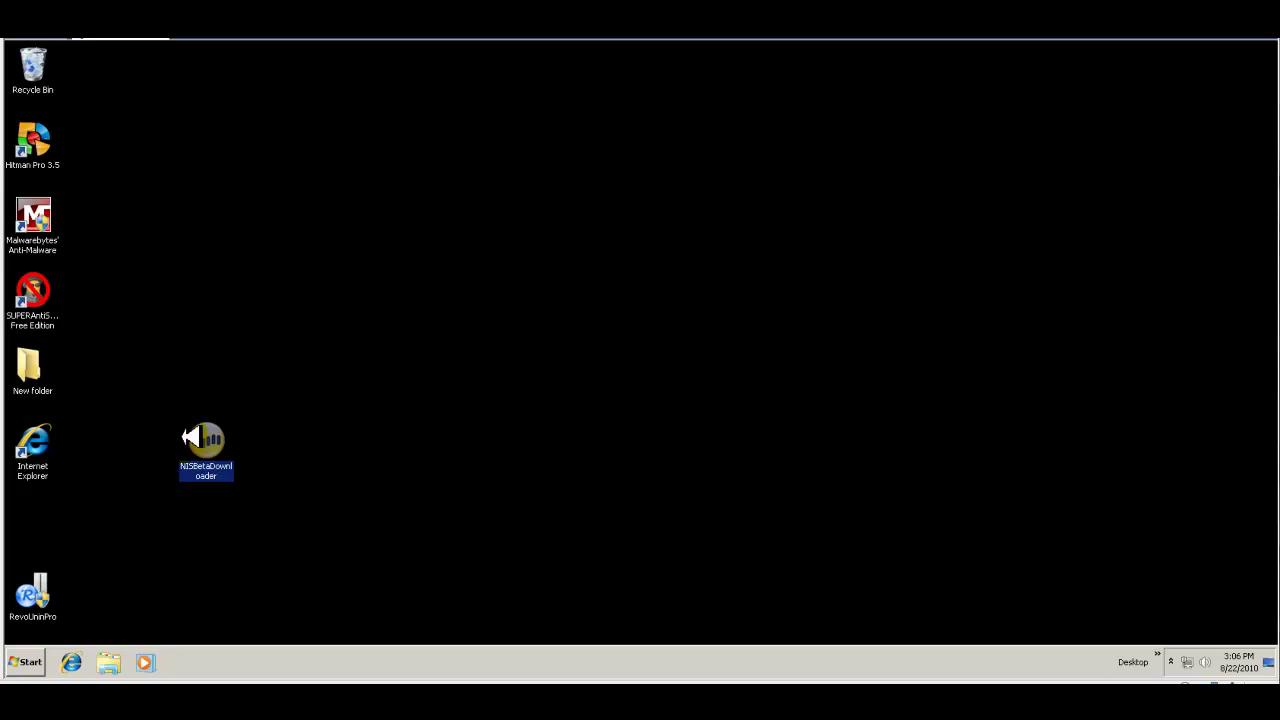
mouse_move(224, 438)
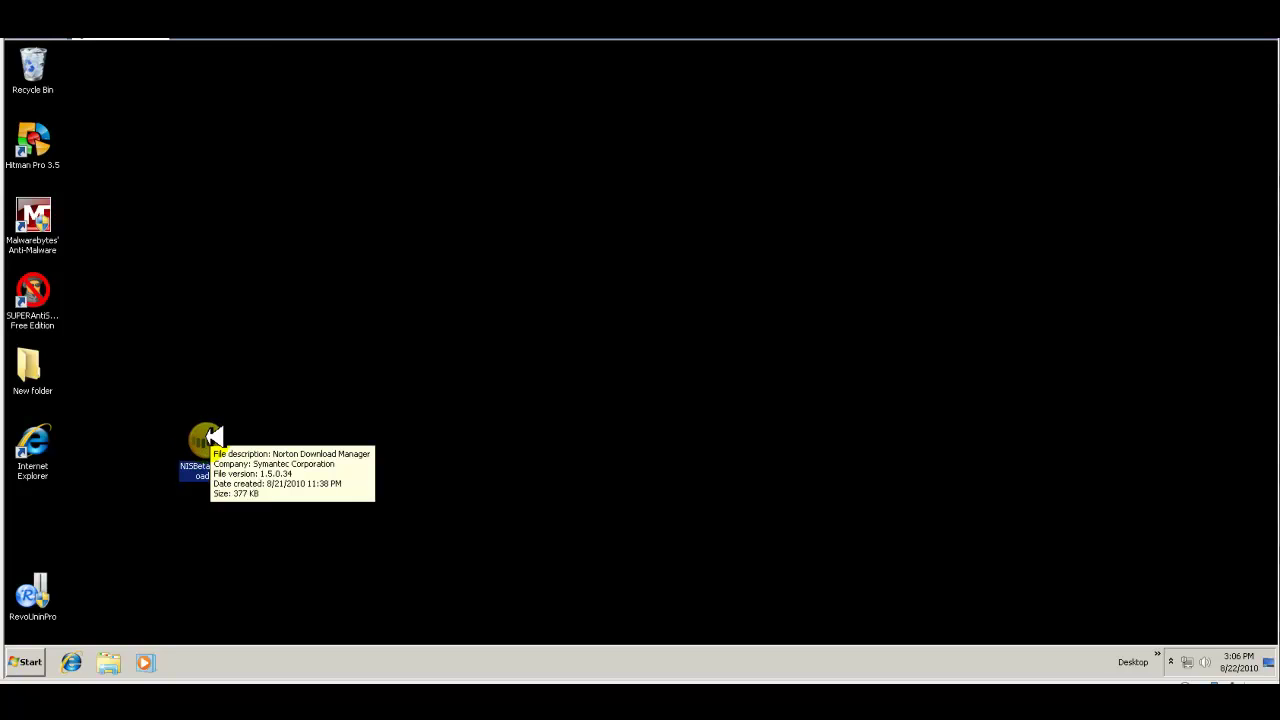
left_click_drag(214, 436, 174, 347)
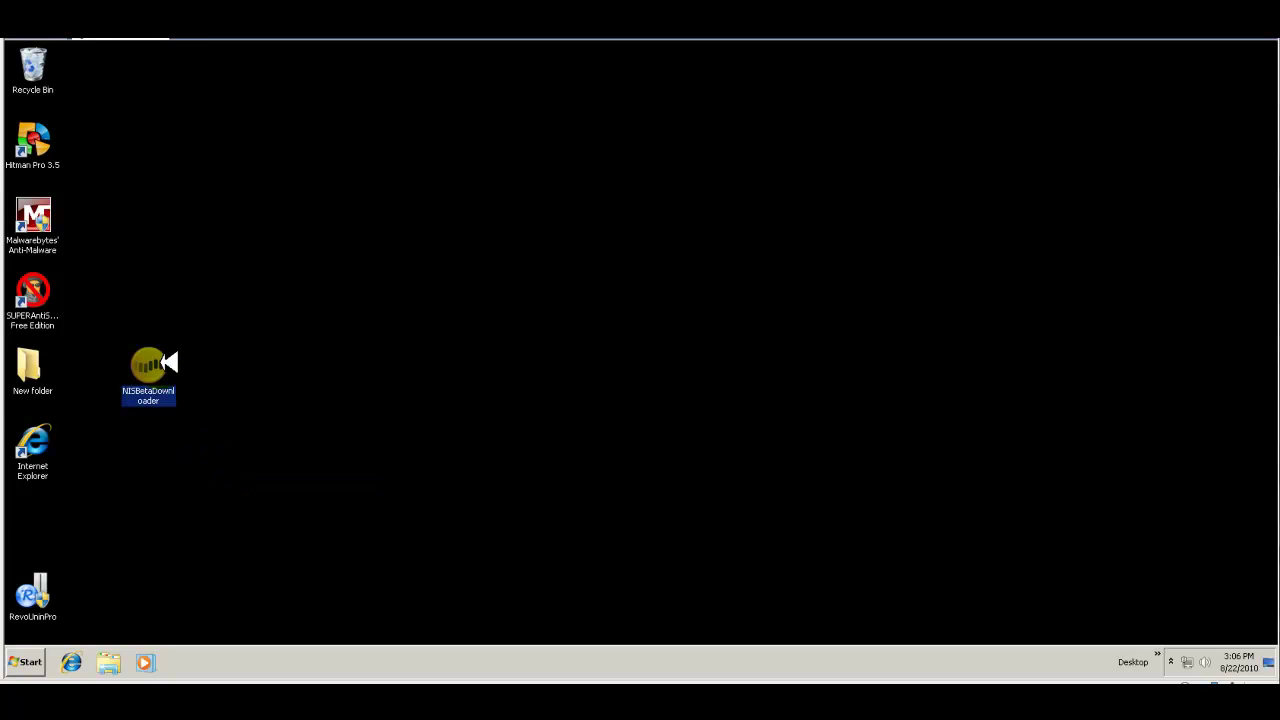
Review the general file properties of NISBetaDownloader and close them.
right_click(162, 362)
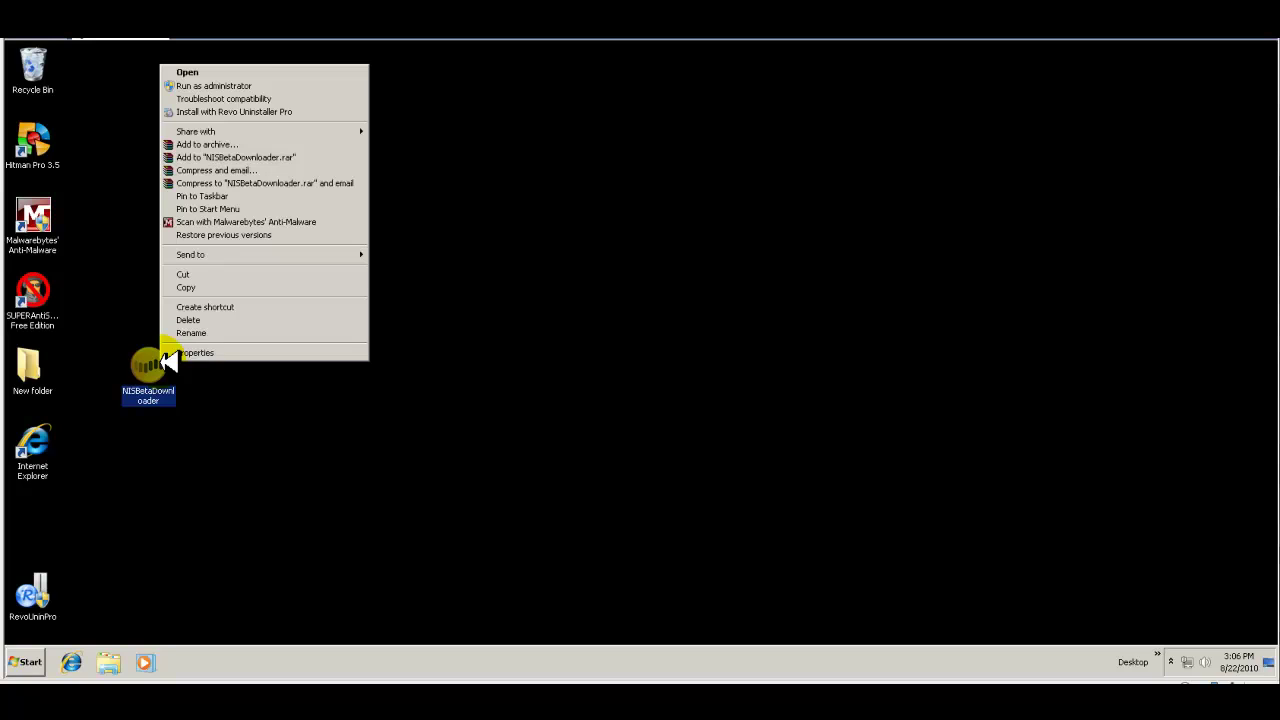
left_click(260, 352)
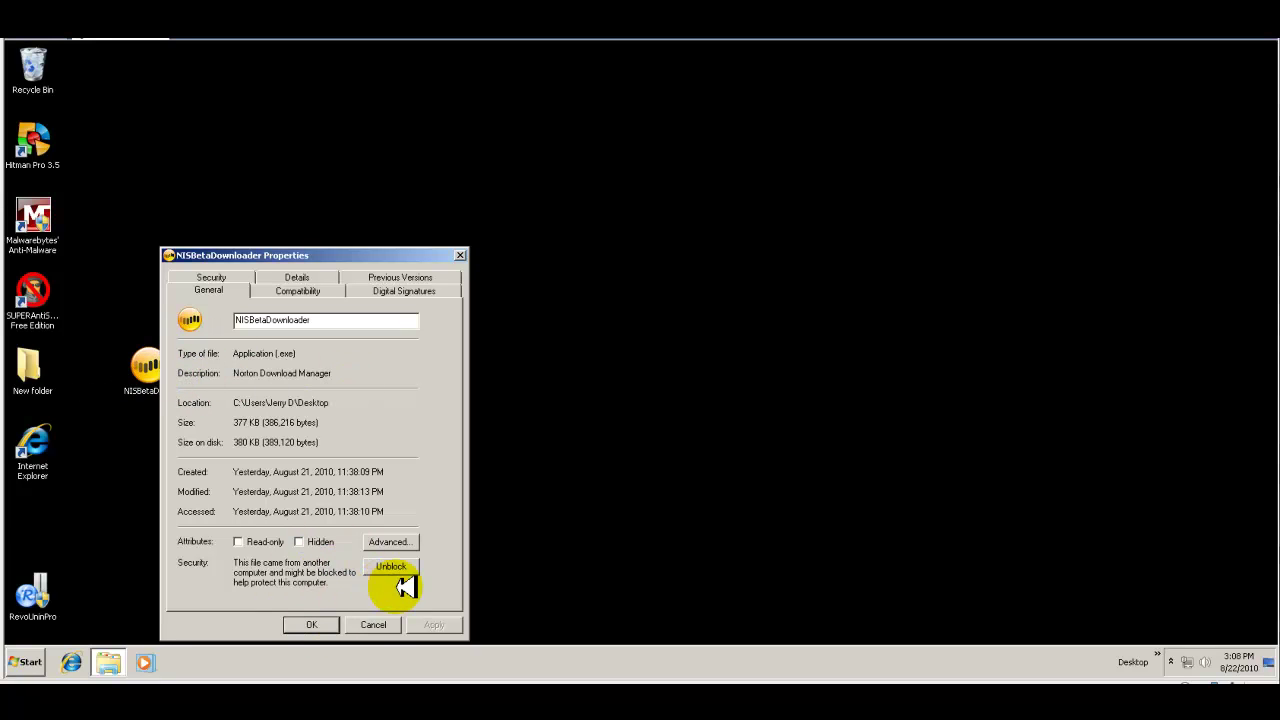
left_click(314, 624)
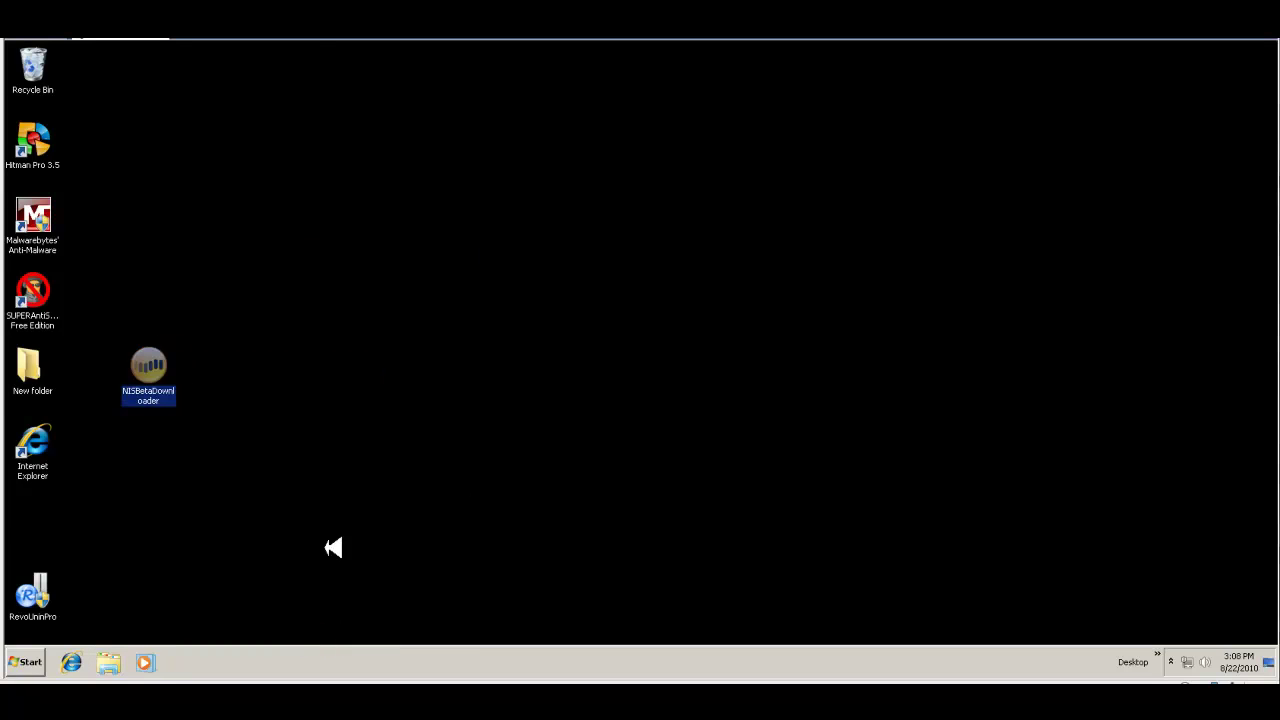
Launch NISBetaDownloader from the desktop and allow it to run.
right_click(153, 366)
left_click(149, 375)
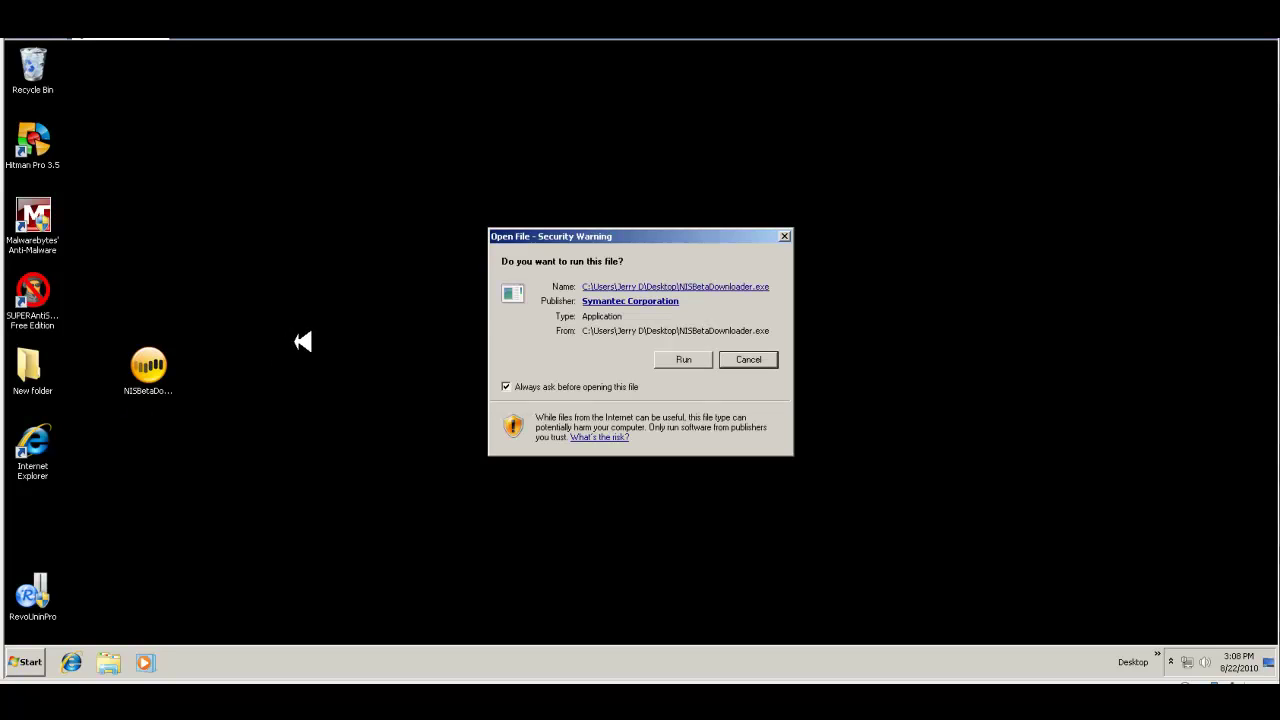
left_click(684, 358)
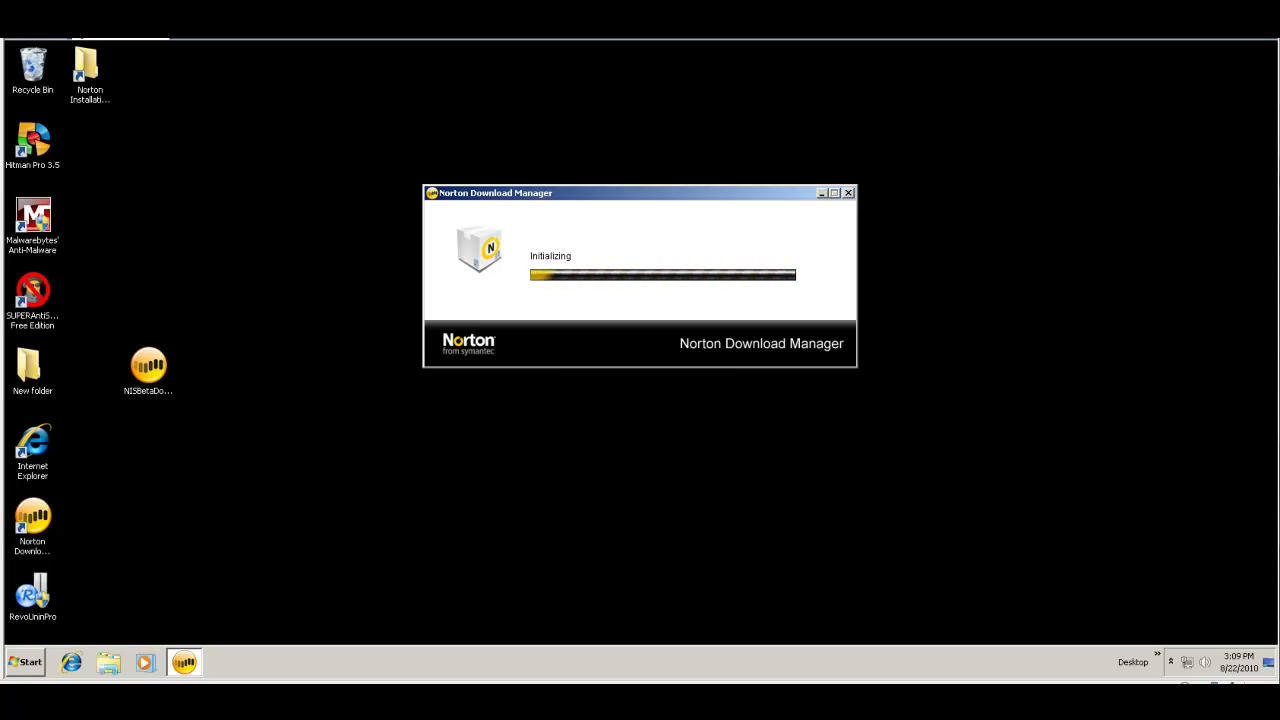
left_click(638, 316)
left_click(831, 277)
left_click(750, 315)
left_click(609, 211)
left_click(743, 280)
left_click(686, 340)
left_click(698, 280)
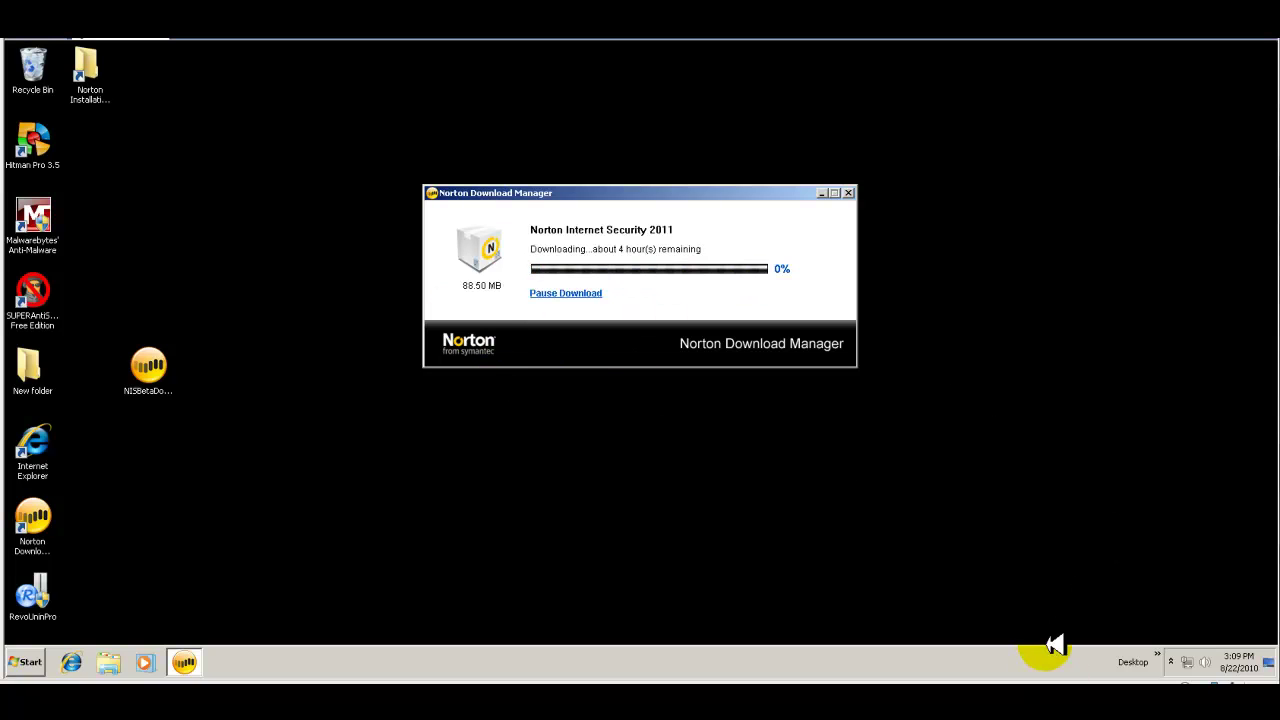
Finish the Norton Internet Security 2011 installation and continue to explore the installed program.
left_click(628, 302)
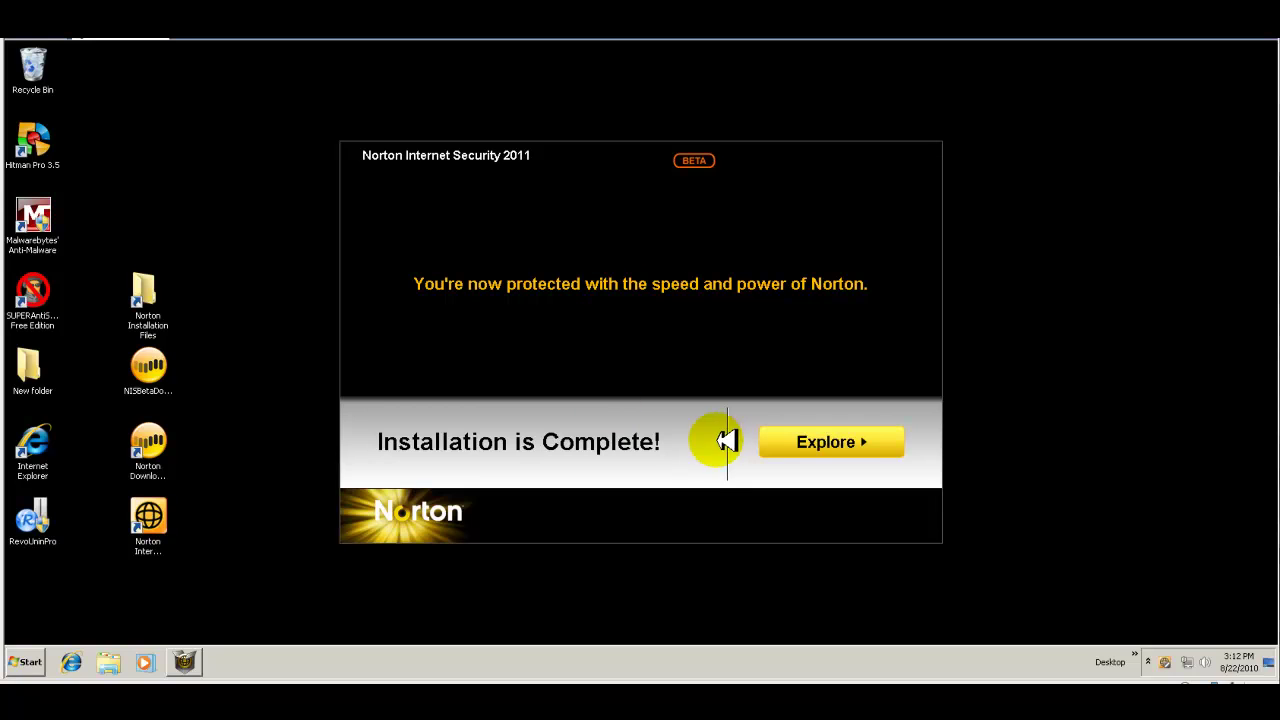
left_click(858, 443)
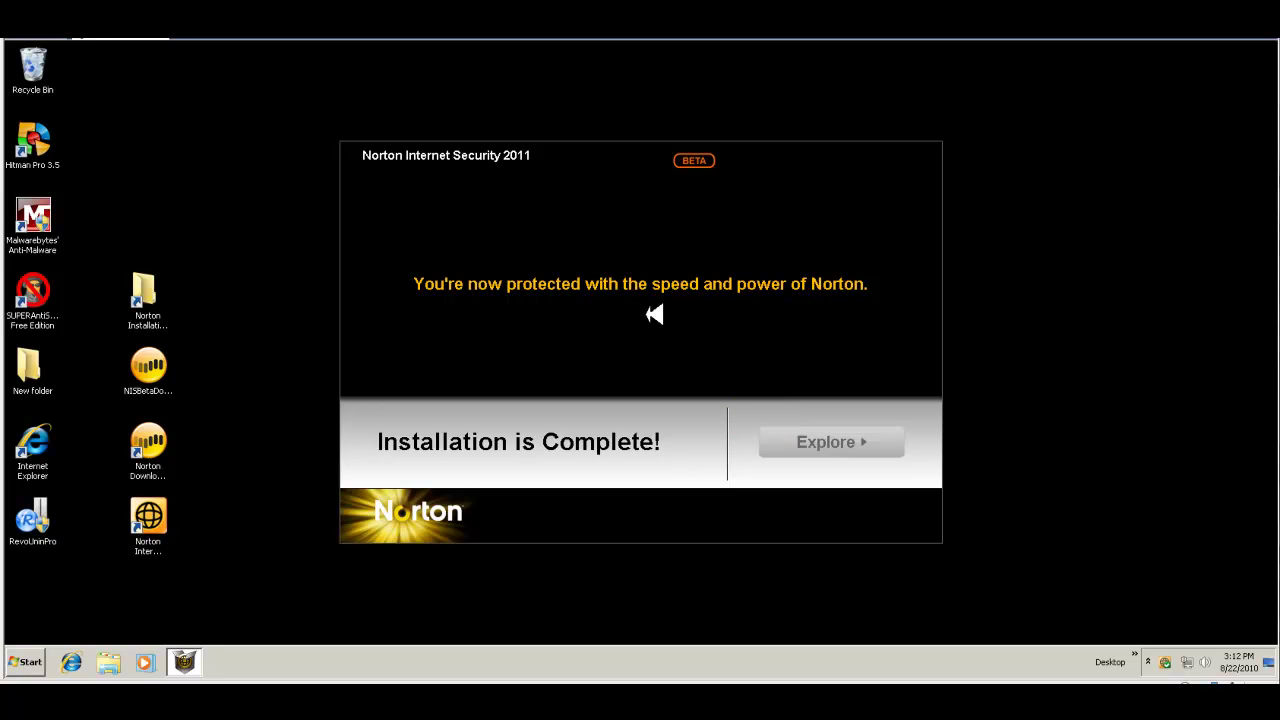
left_click(507, 271)
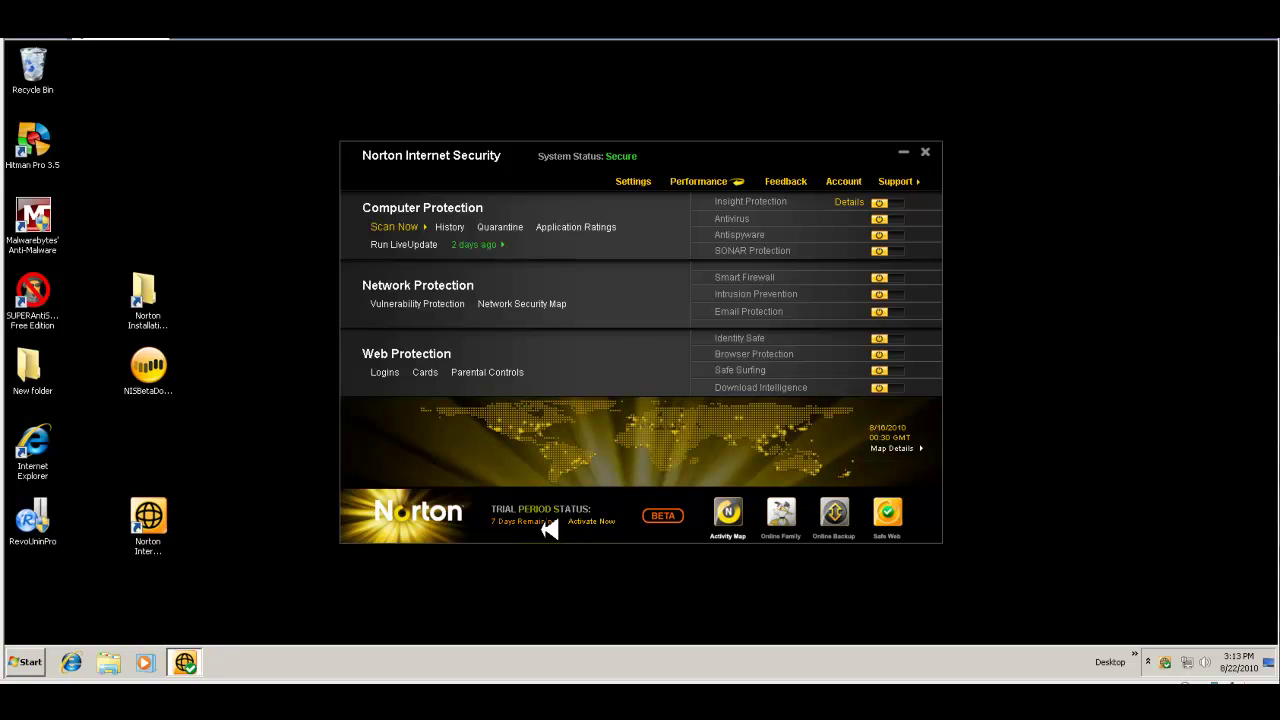
Start product activation from the trial status and move the Activation window aside to uncover the main Norton window.
left_click(607, 521)
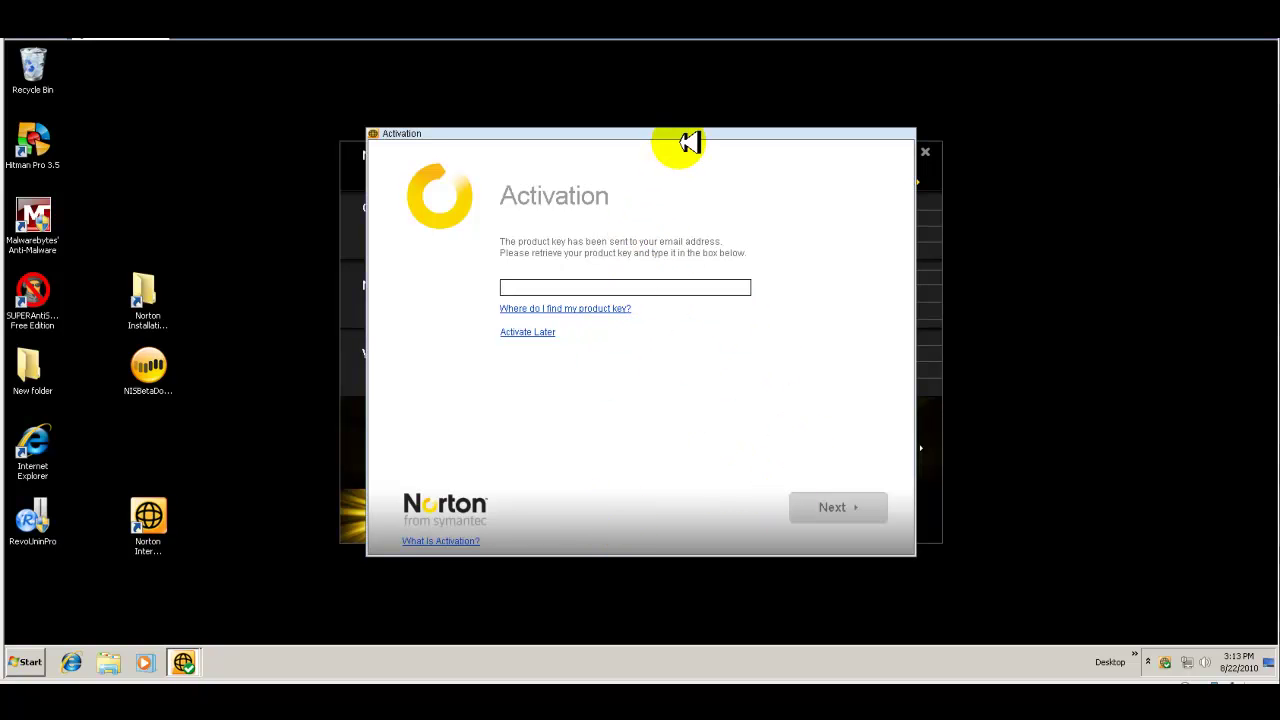
left_click(507, 286)
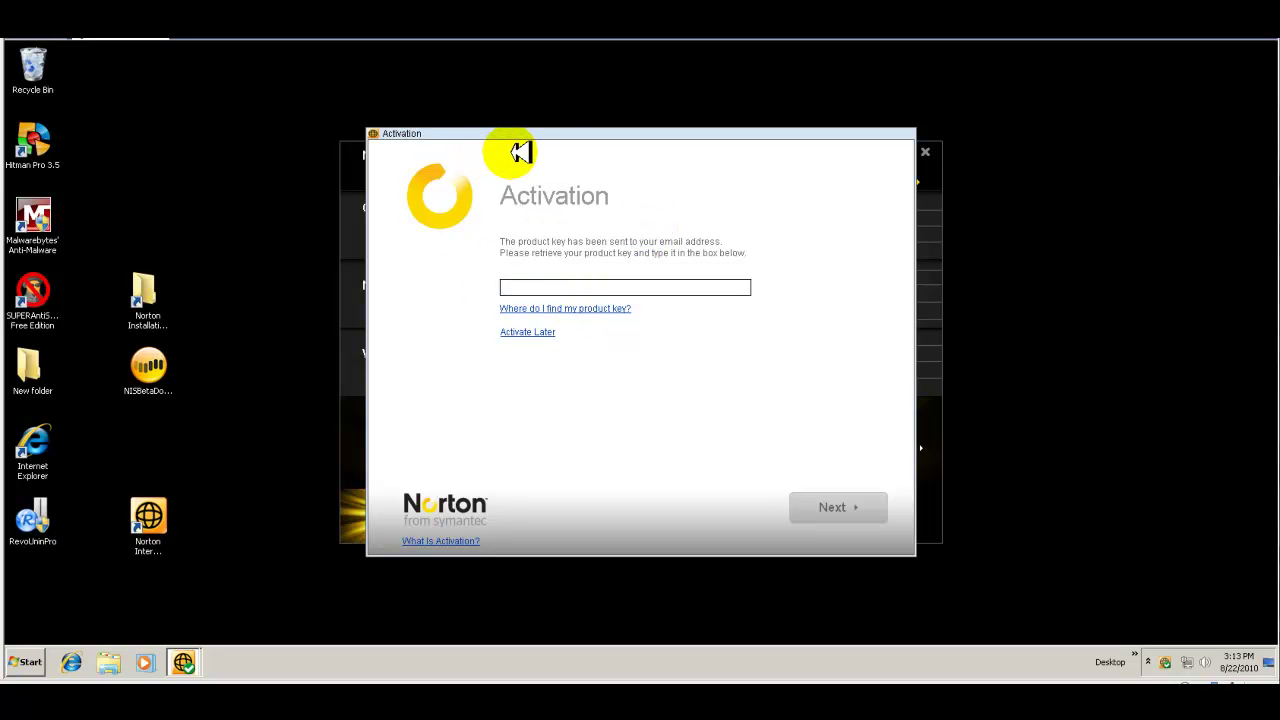
left_click_drag(565, 135, 906, 193)
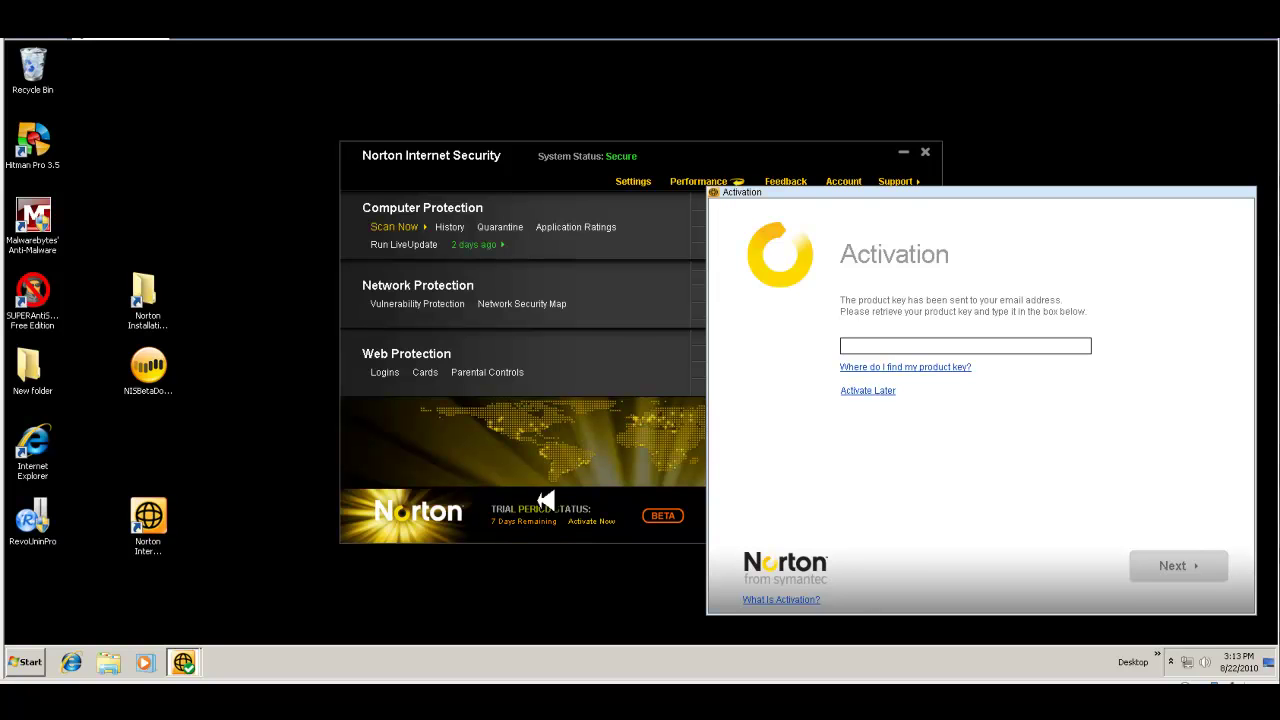
left_click(700, 157)
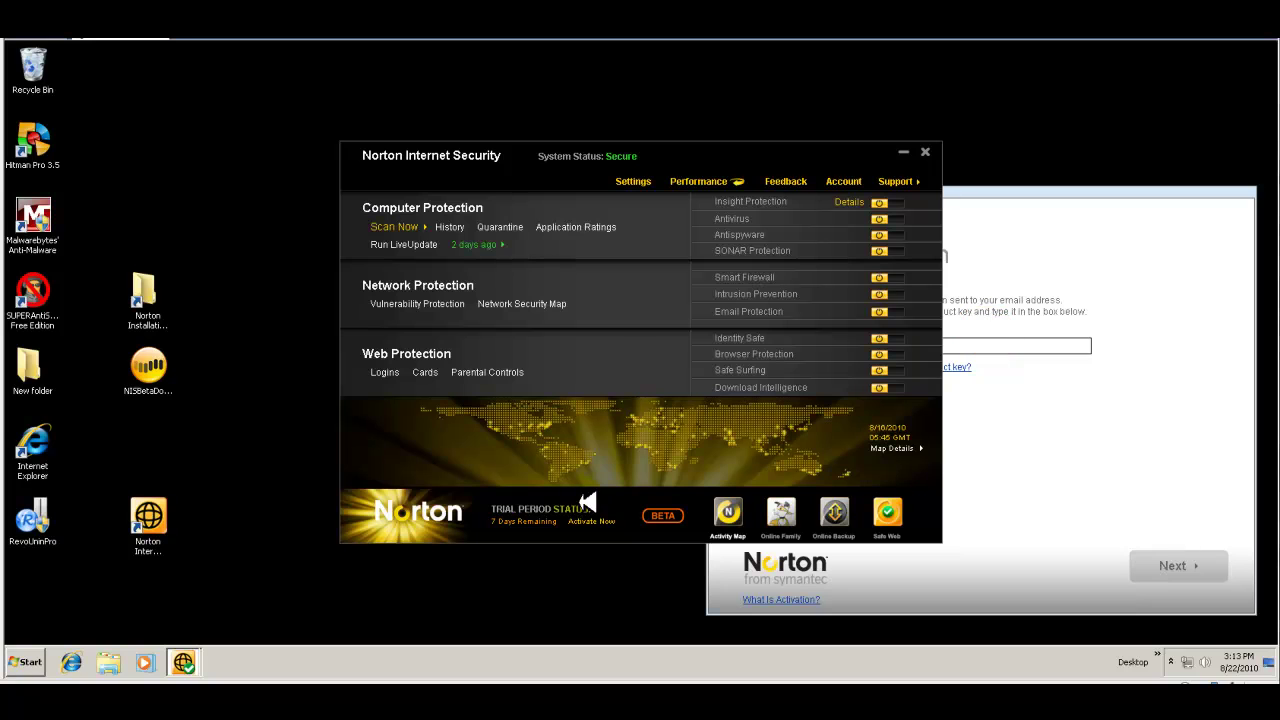
left_click(1085, 418)
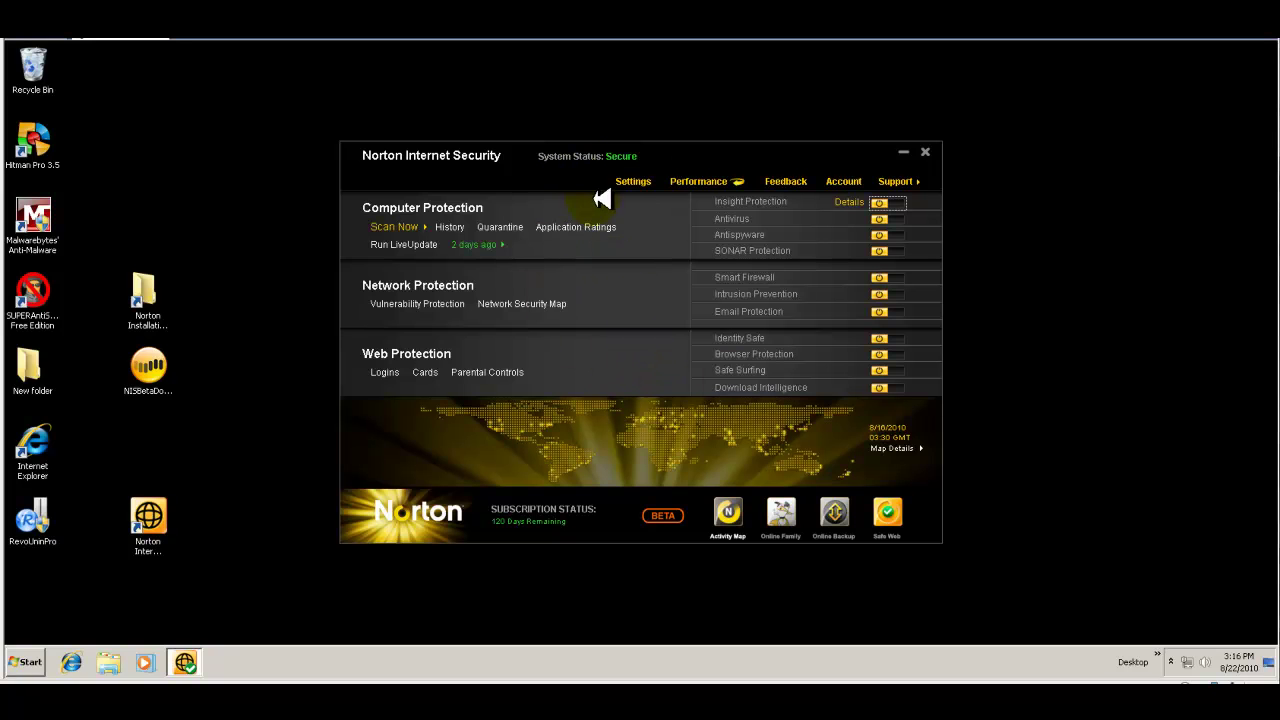
Reposition the main window and view the Online Family and Safe Web sections before returning to the Activity Map.
left_click_drag(539, 165, 632, 202)
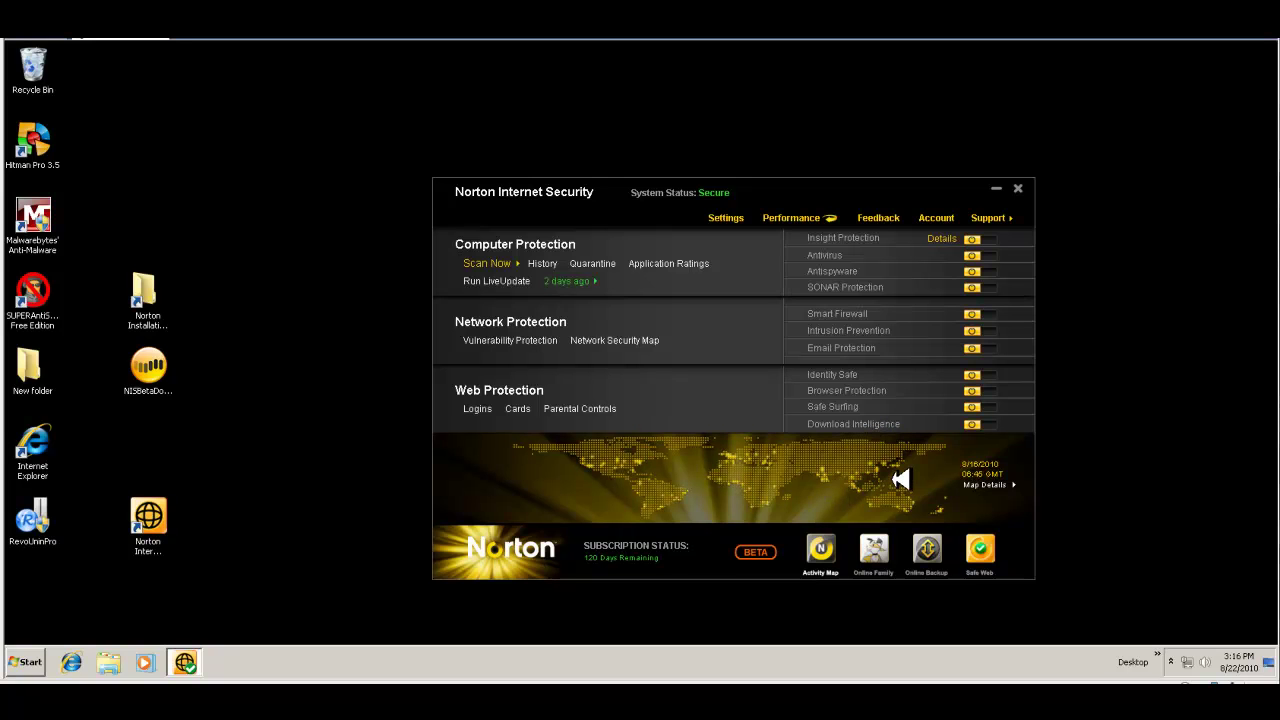
left_click(880, 548)
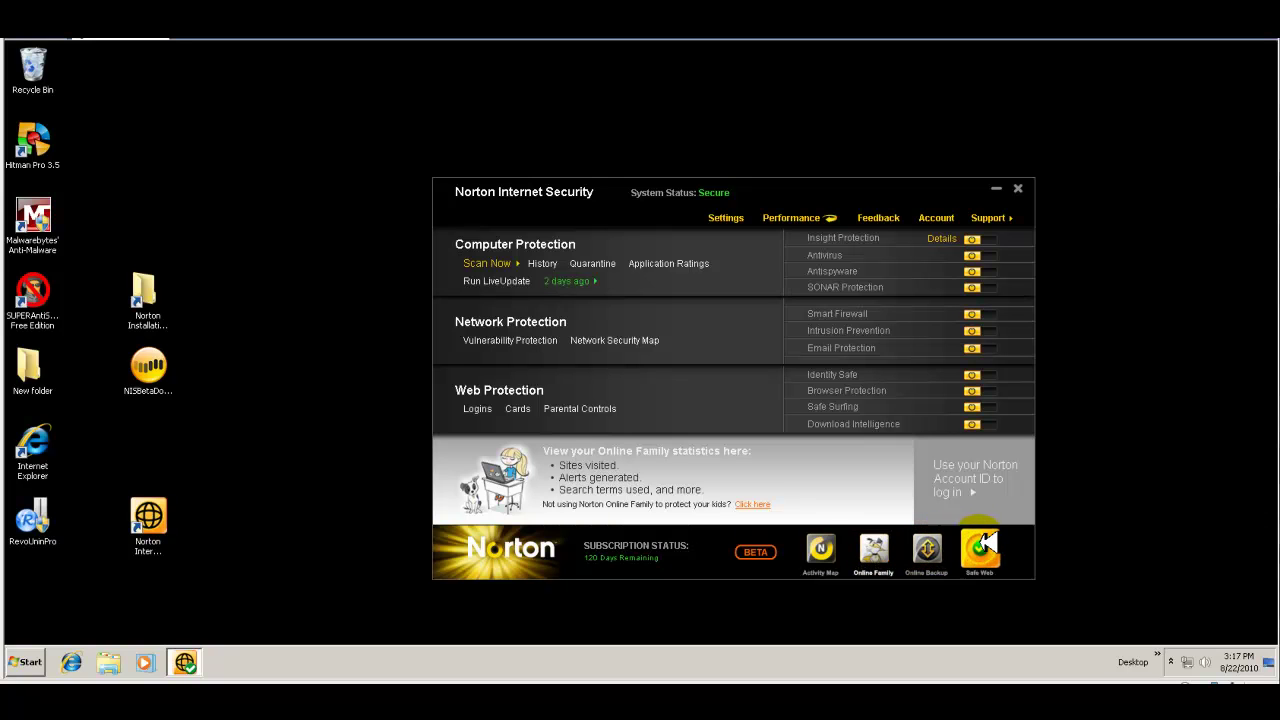
left_click(972, 542)
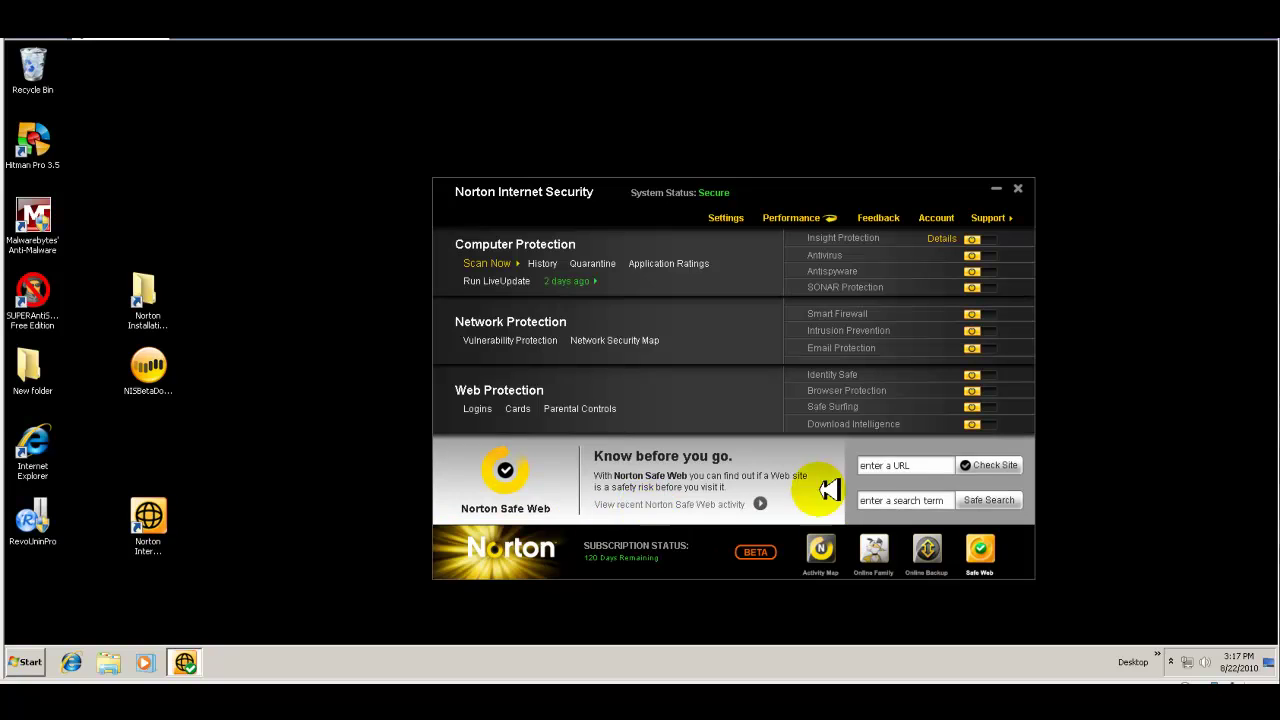
left_click(893, 465)
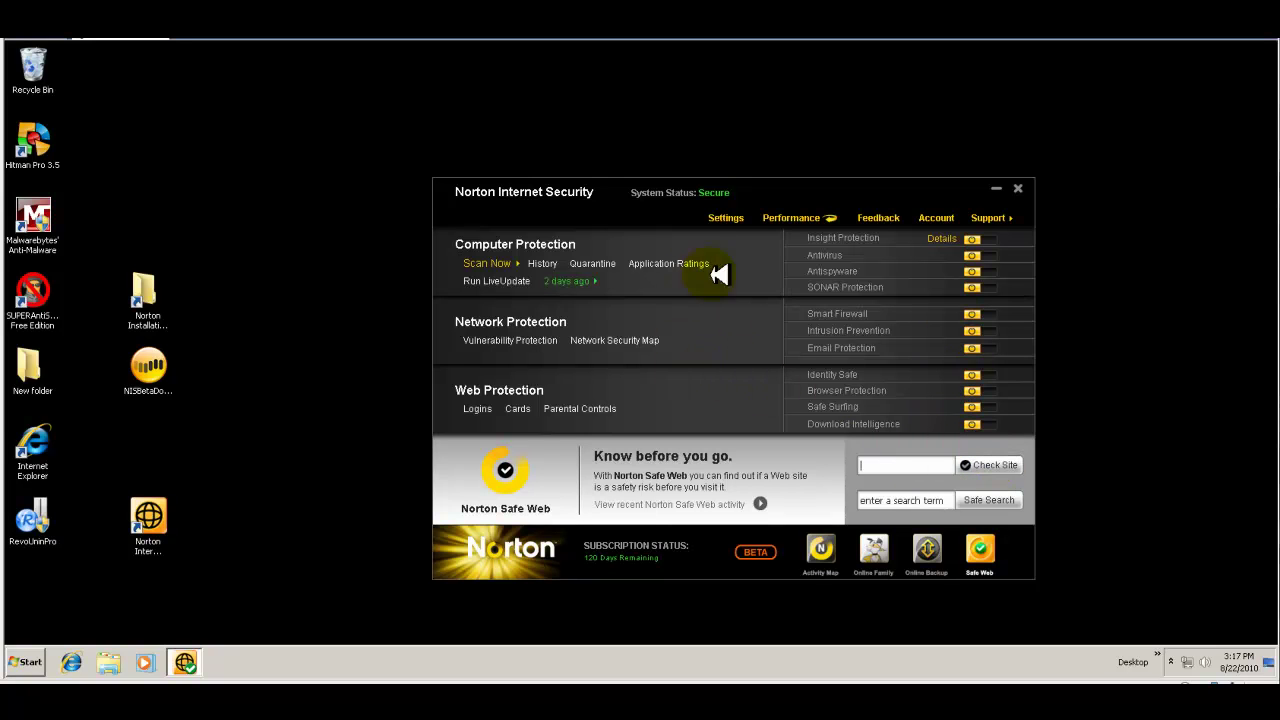
left_click_drag(808, 195, 810, 181)
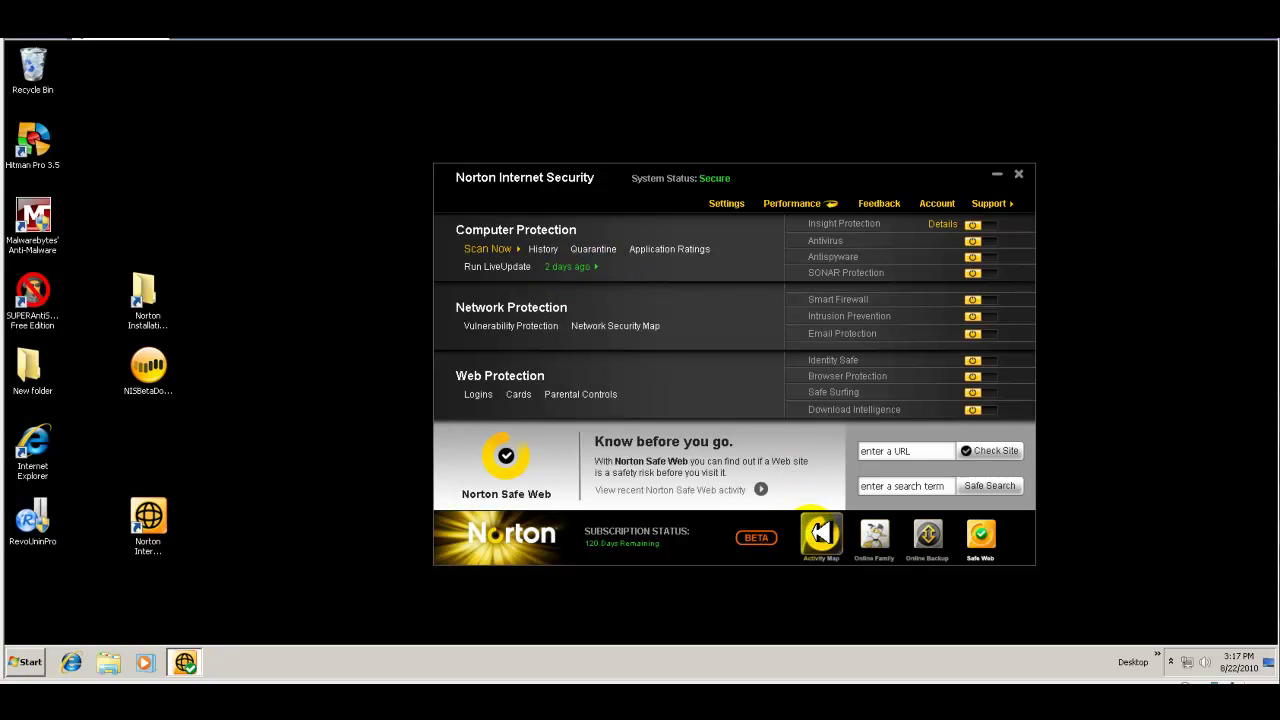
left_click(822, 533)
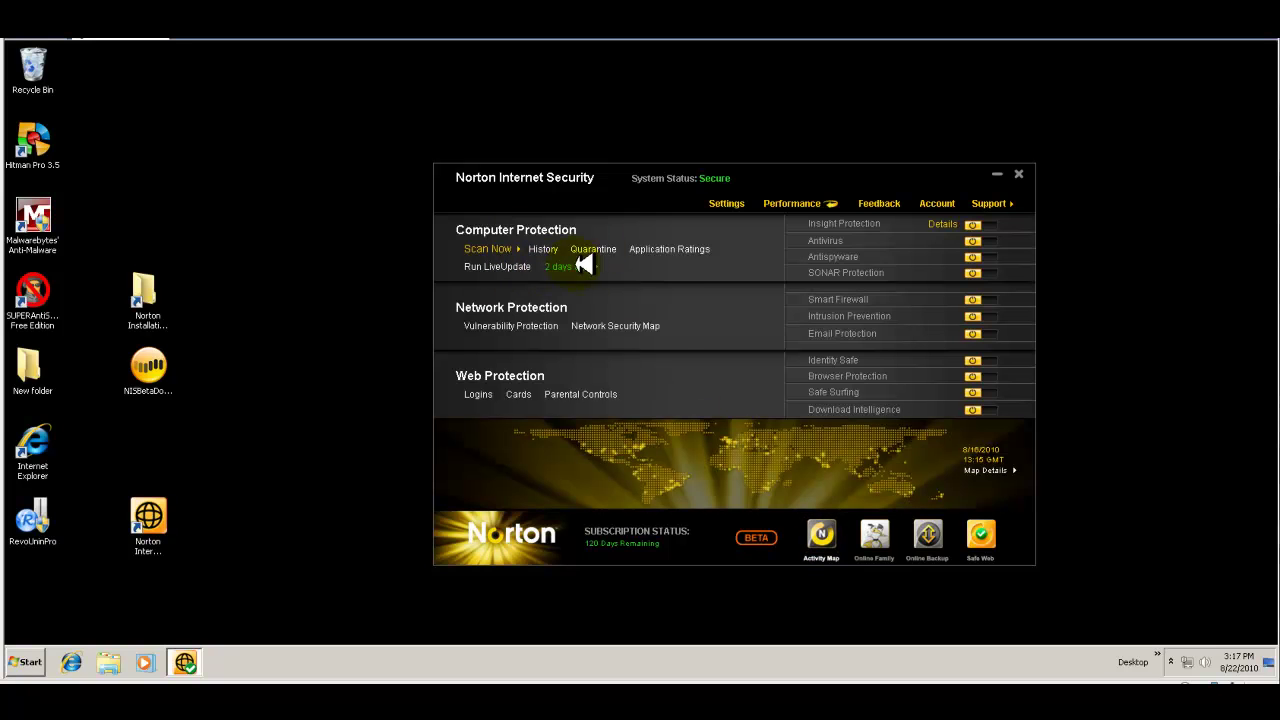
Check the date of the last virus definitions update and run LiveUpdate.
left_click(588, 265)
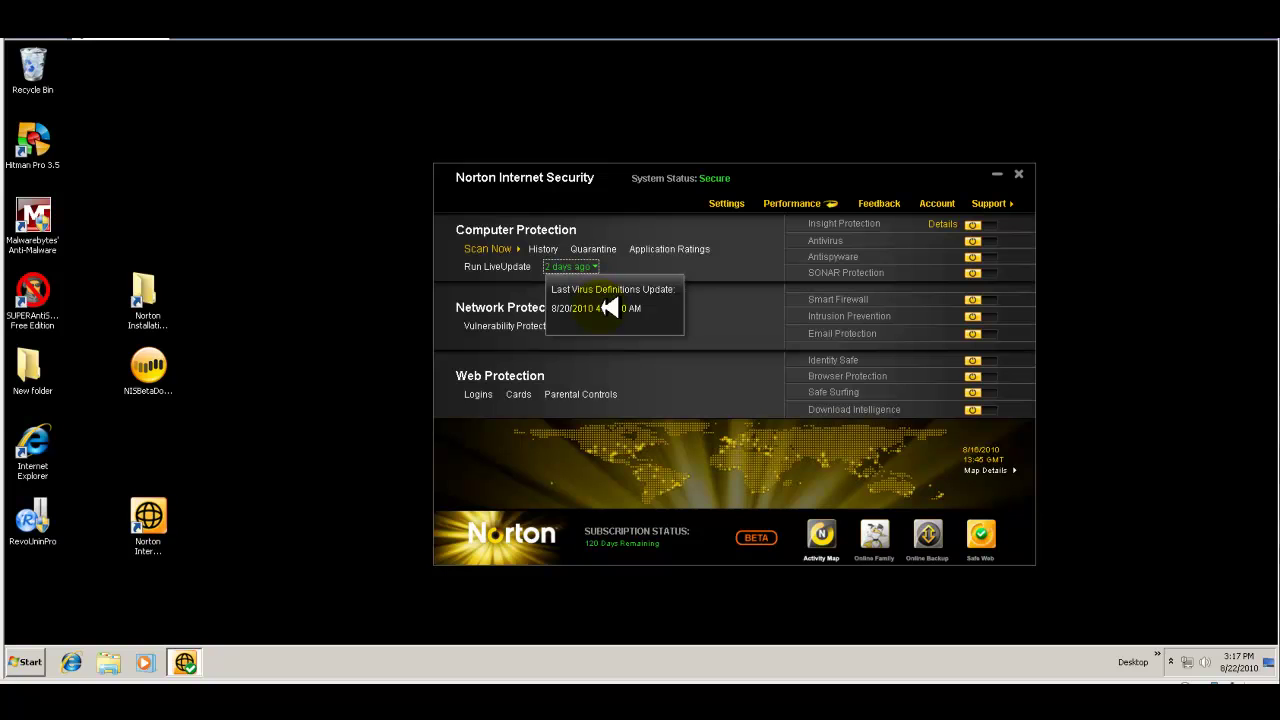
left_click(514, 265)
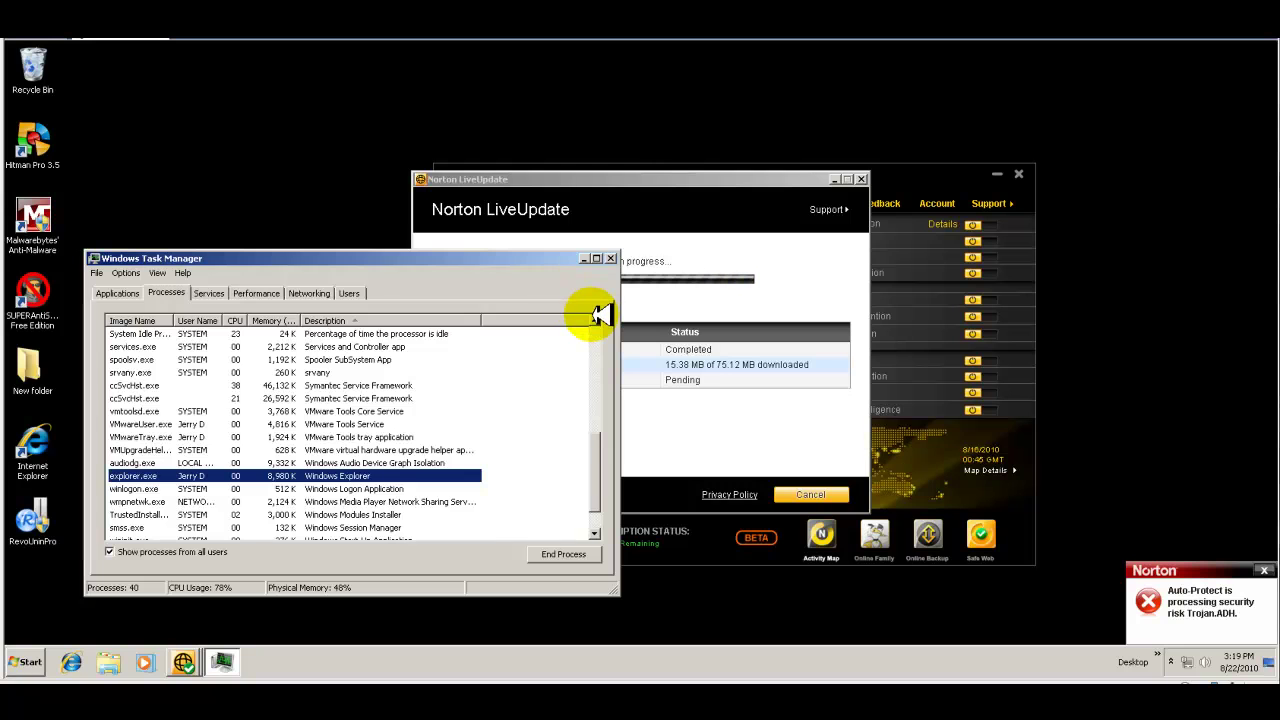
Examine the running processes in Task Manager, especially the CPU and memory use of both ccSvcHst.exe Symantec Service Framework entries.
scroll(596, 312, "up", 2)
scroll(600, 314, "up", 1)
scroll(600, 314, "up", 1)
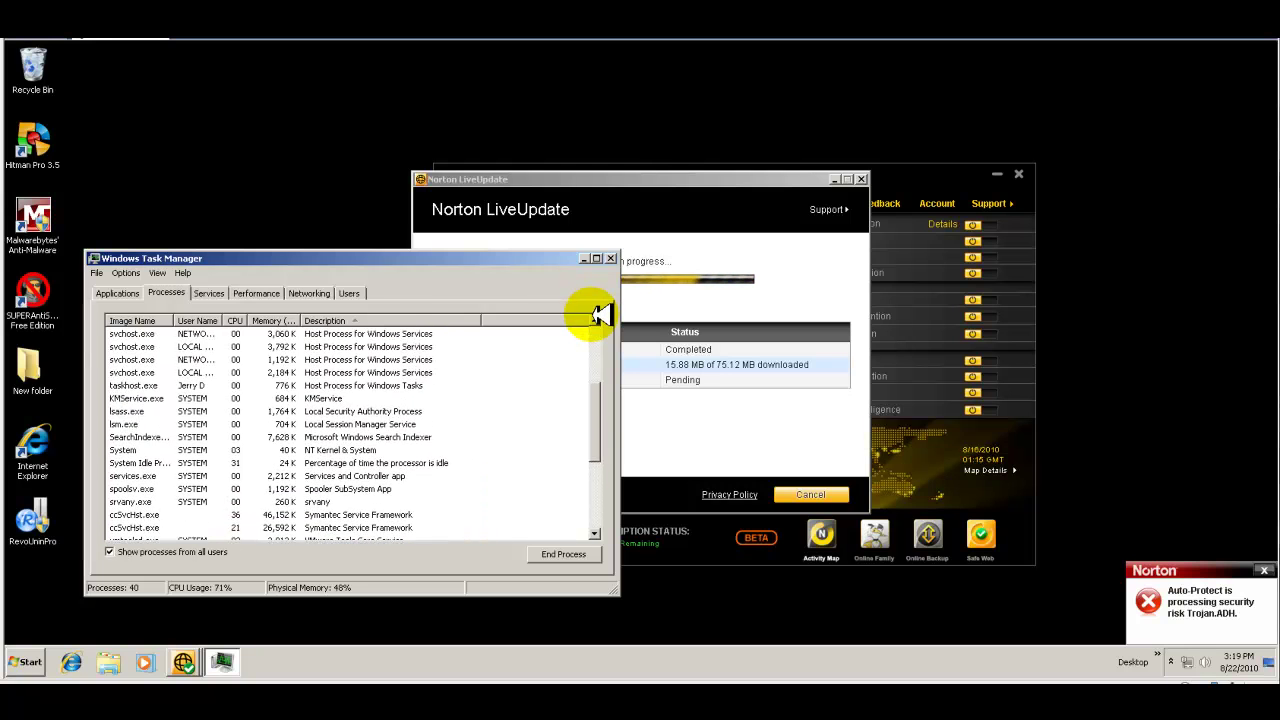
scroll(600, 314, "up", 2)
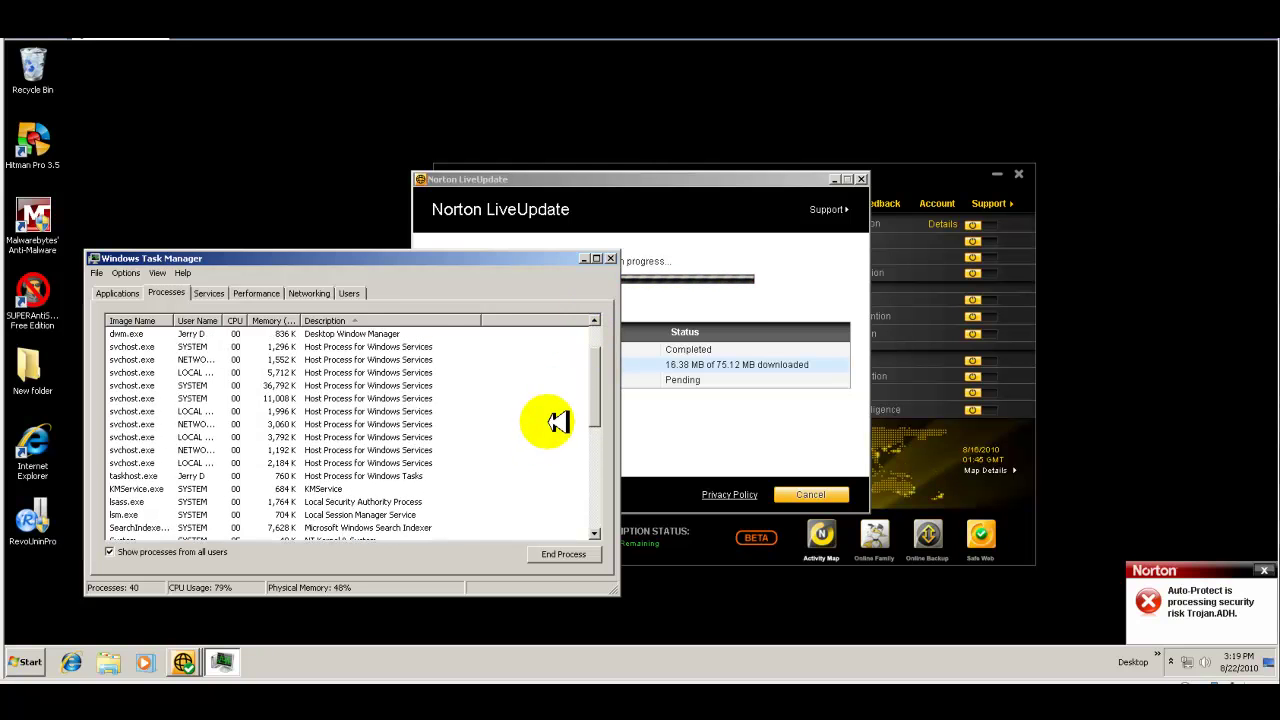
left_click_drag(600, 371, 592, 455)
left_click(393, 398)
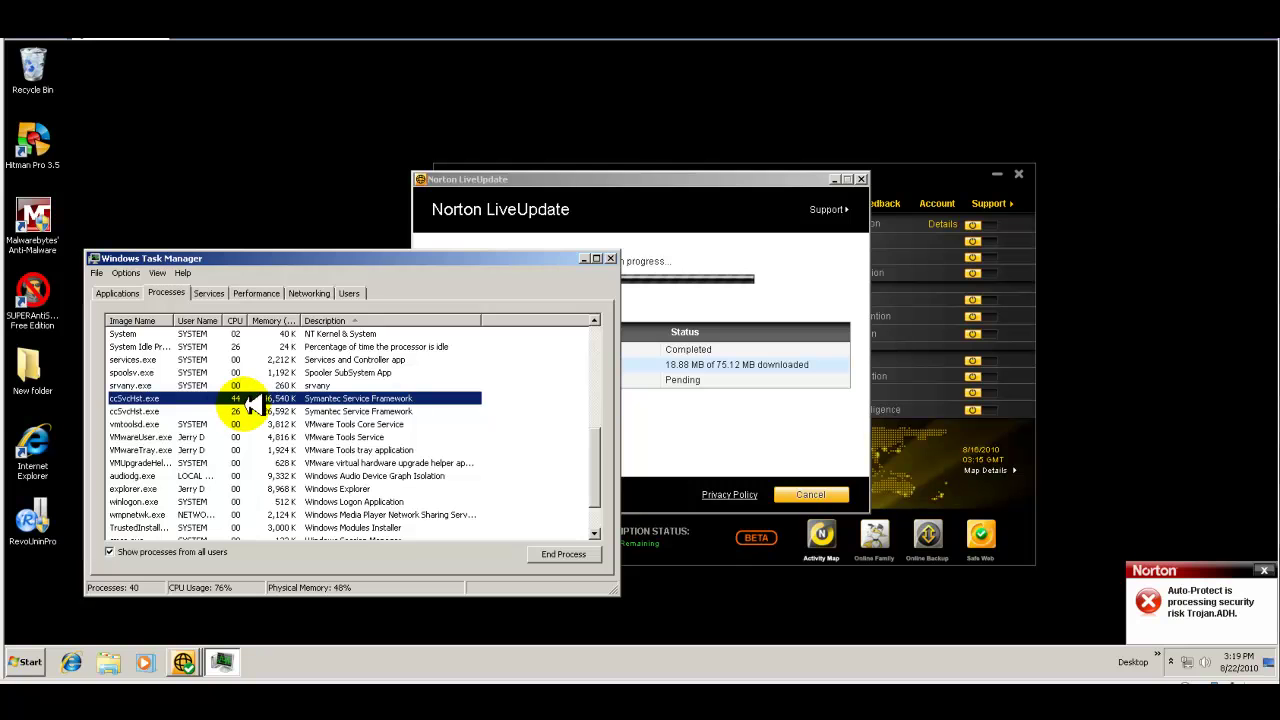
left_click(328, 411)
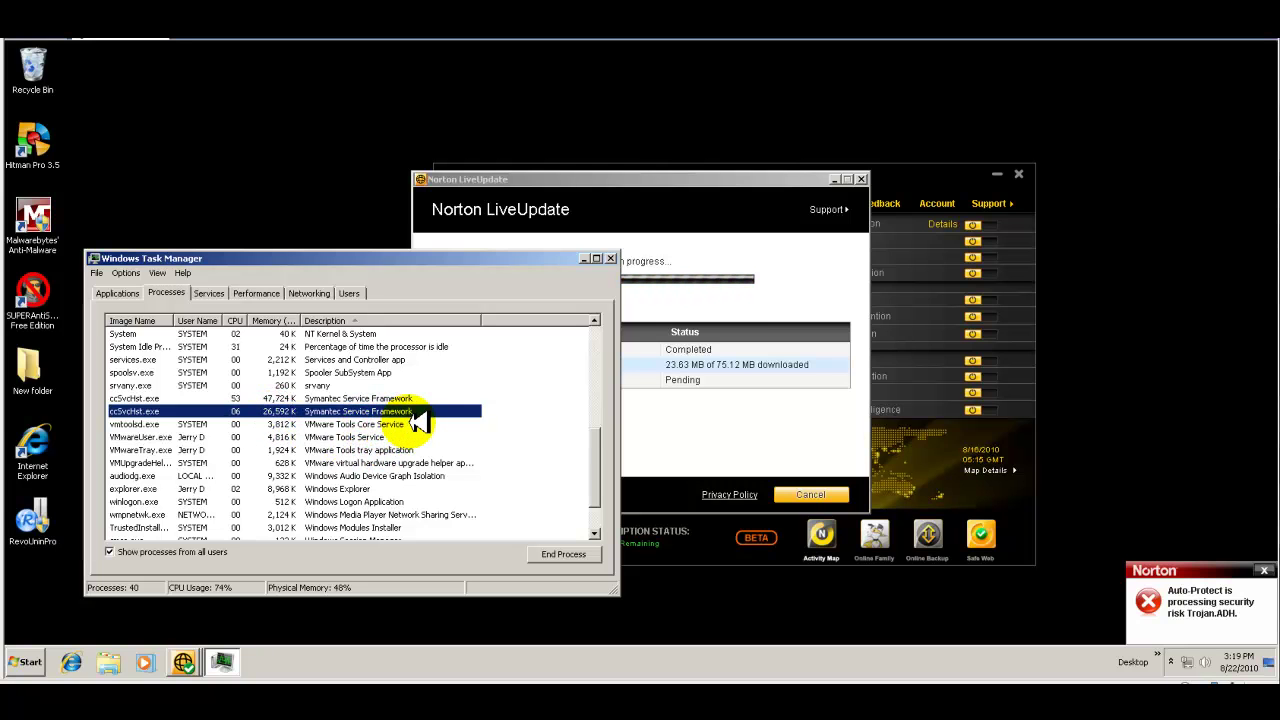
scroll(418, 422, "up", 1)
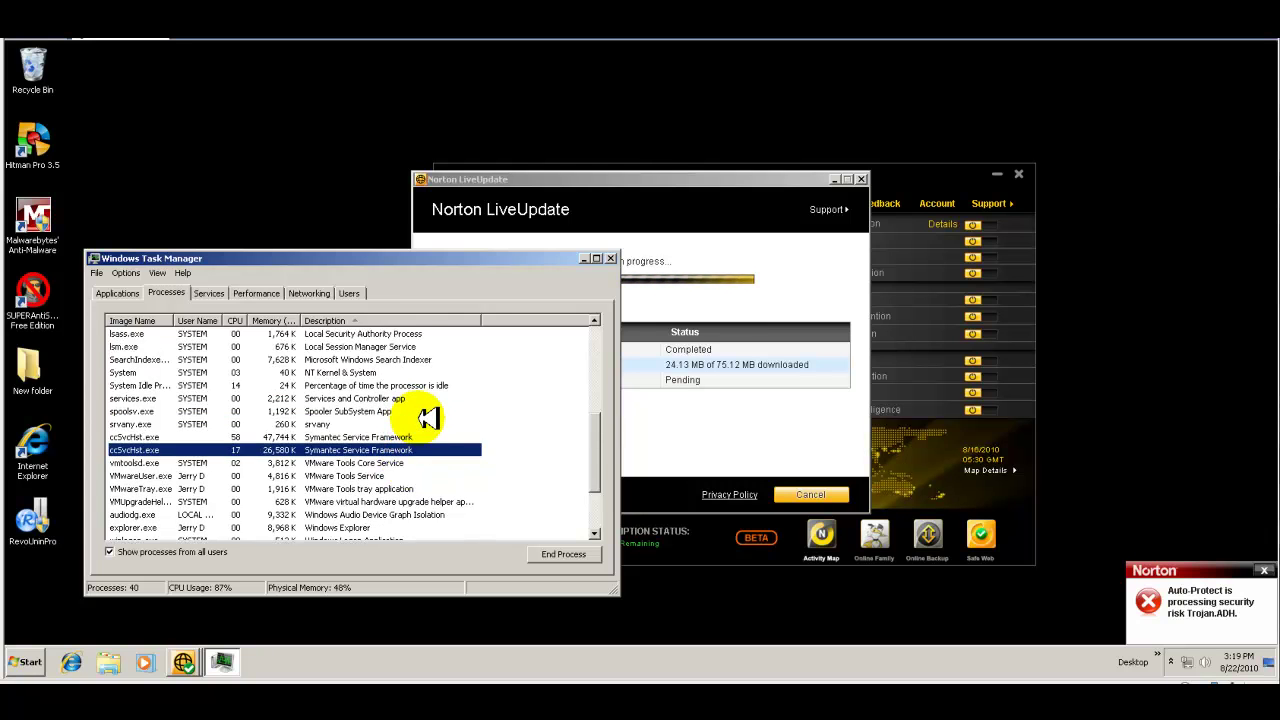
scroll(418, 422, "up", 1)
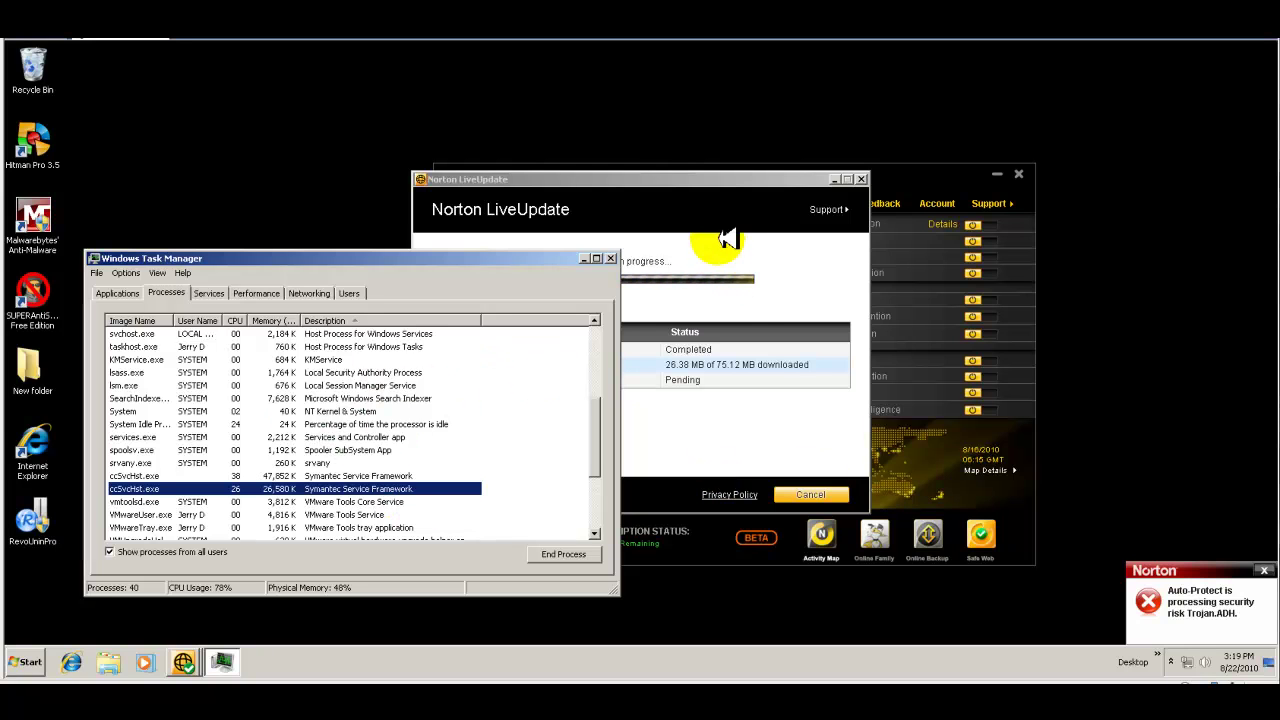
Return to LiveUpdate, close it once finished, and move the main Norton window back toward the middle of the desktop.
left_click(766, 182)
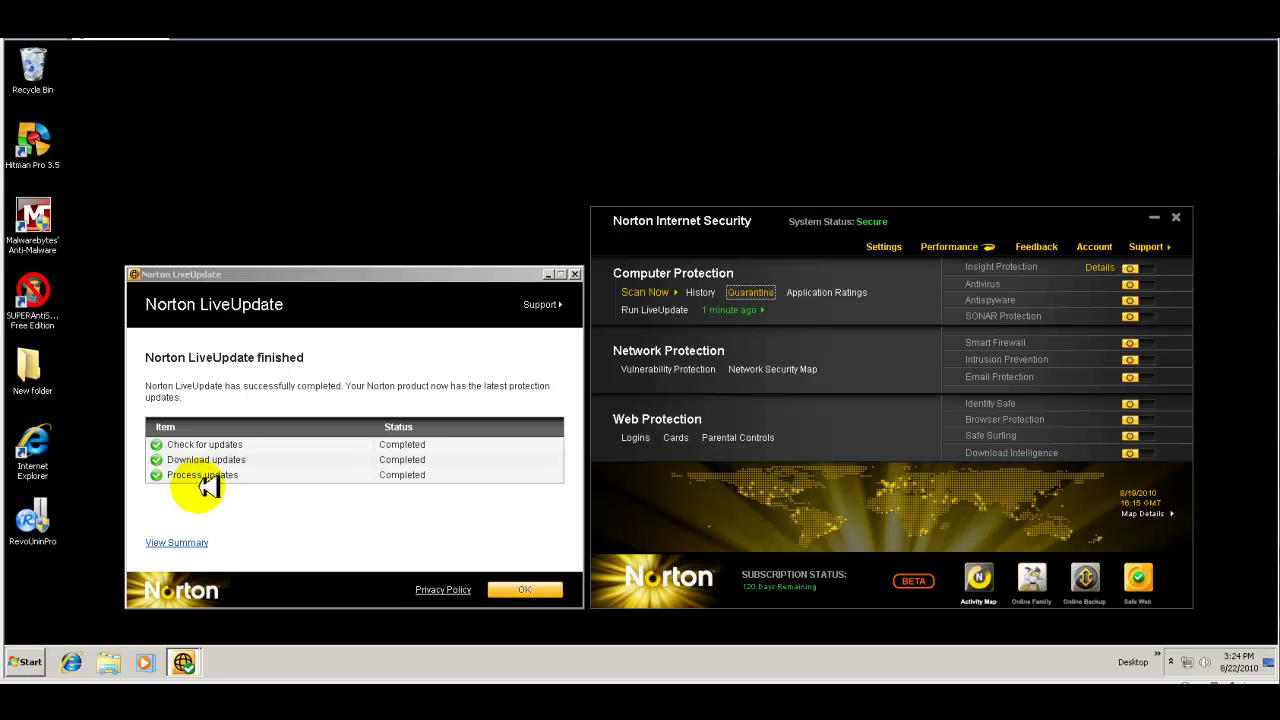
left_click(524, 590)
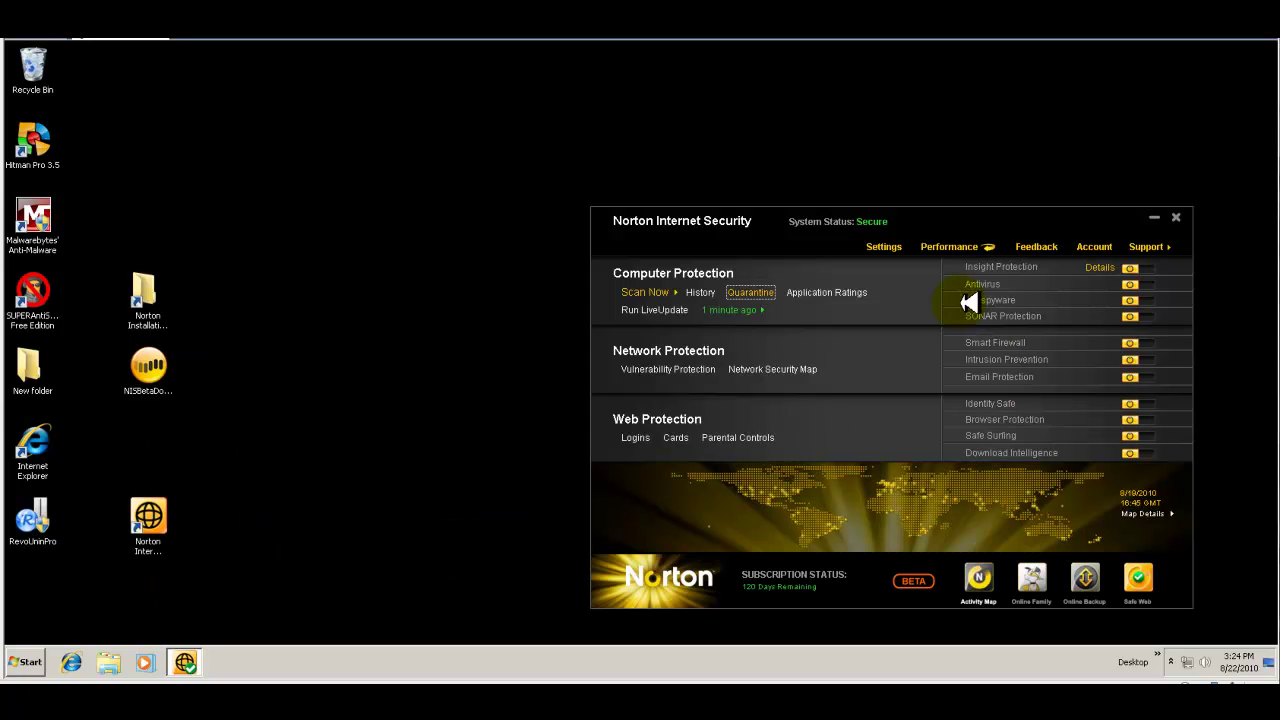
left_click_drag(966, 228, 844, 178)
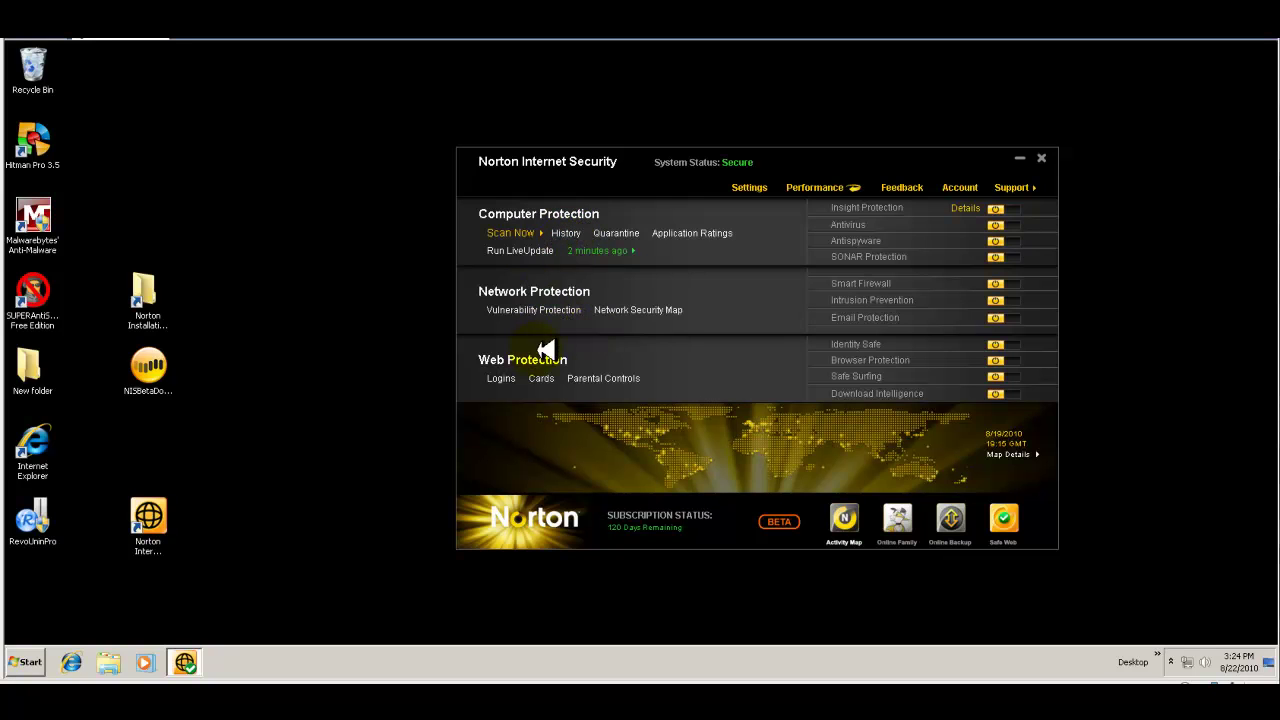
Open the security history and look through the Recent History entries.
left_click(565, 234)
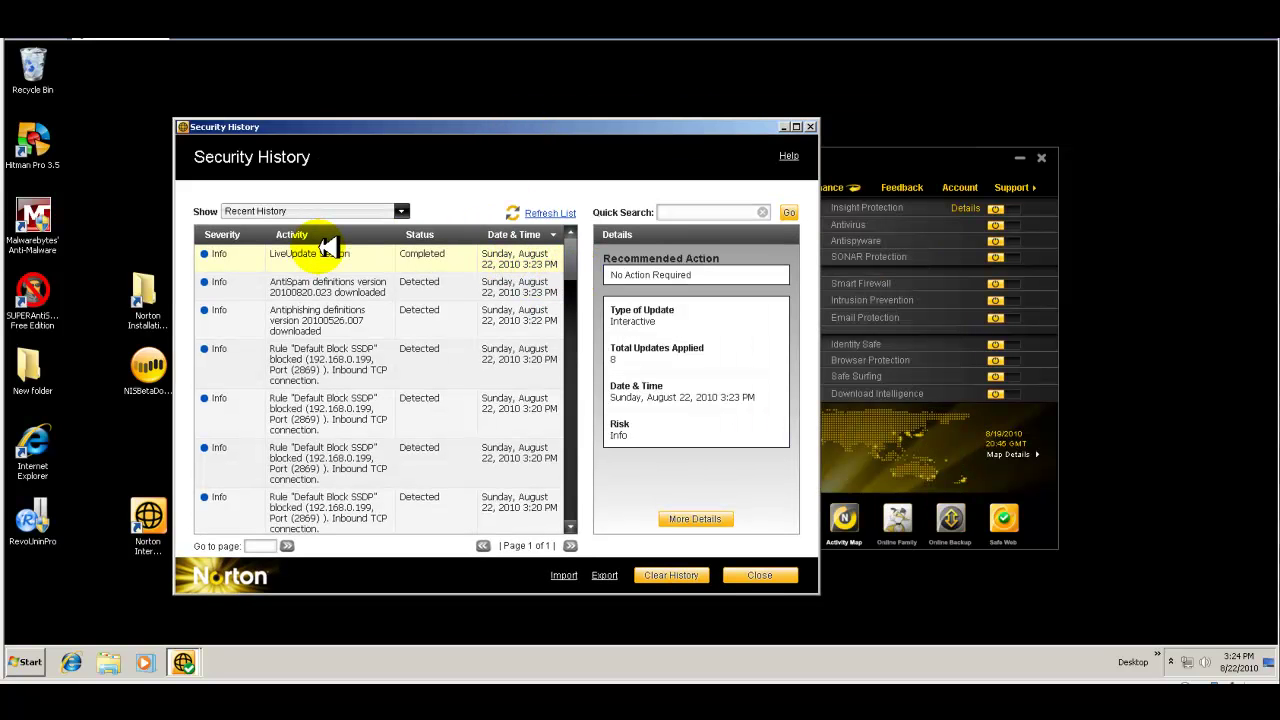
left_click_drag(580, 262, 582, 330)
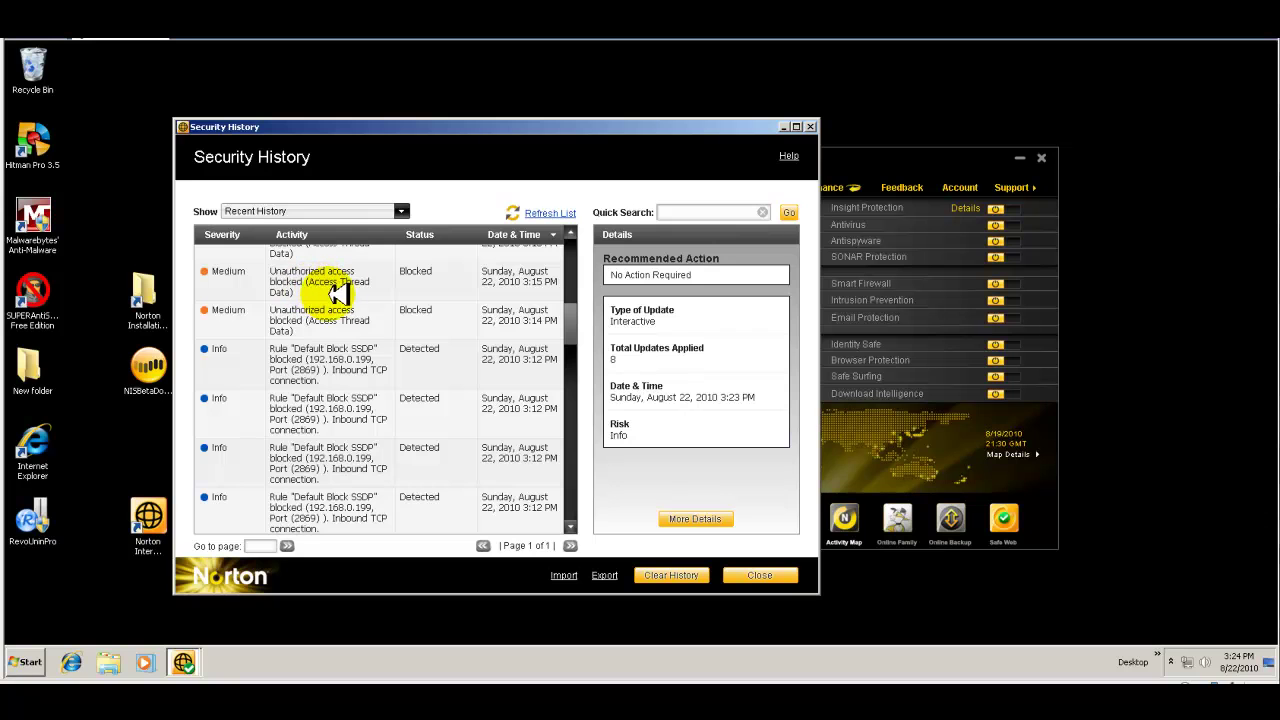
left_click_drag(576, 337, 563, 423)
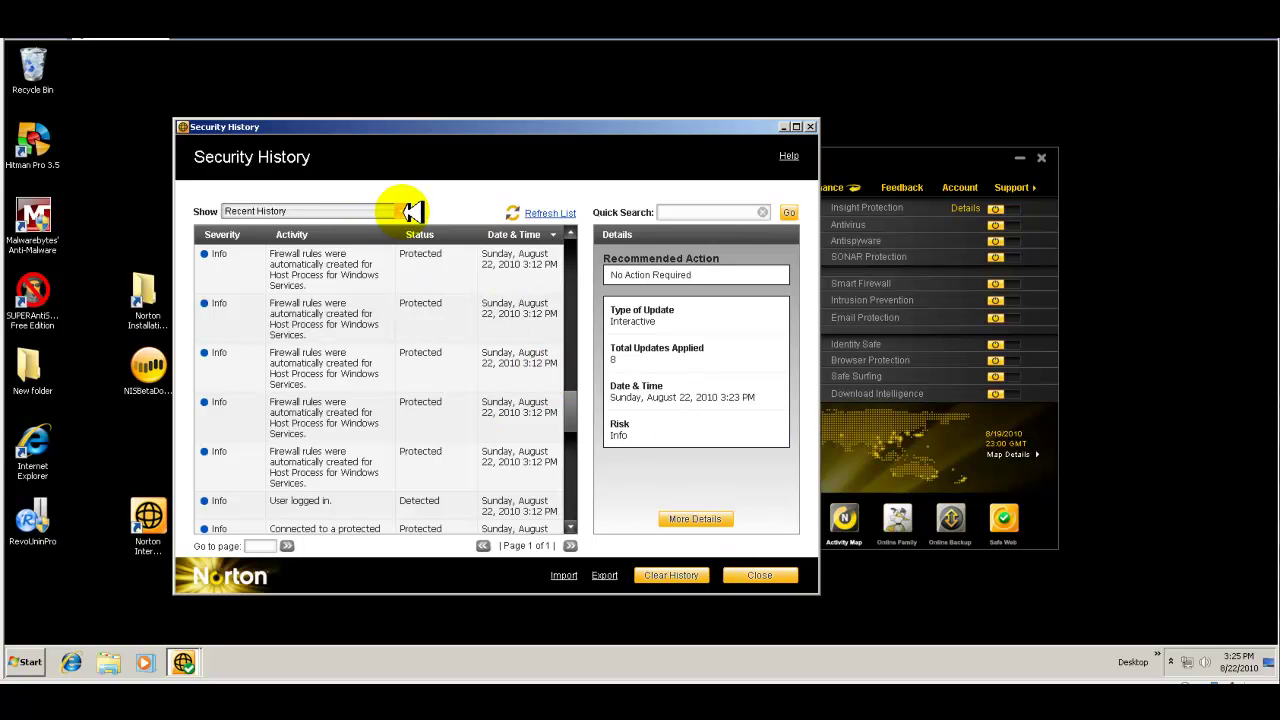
Show only SONAR Activity in the security history, close it, and check the Quarantine list.
left_click(402, 211)
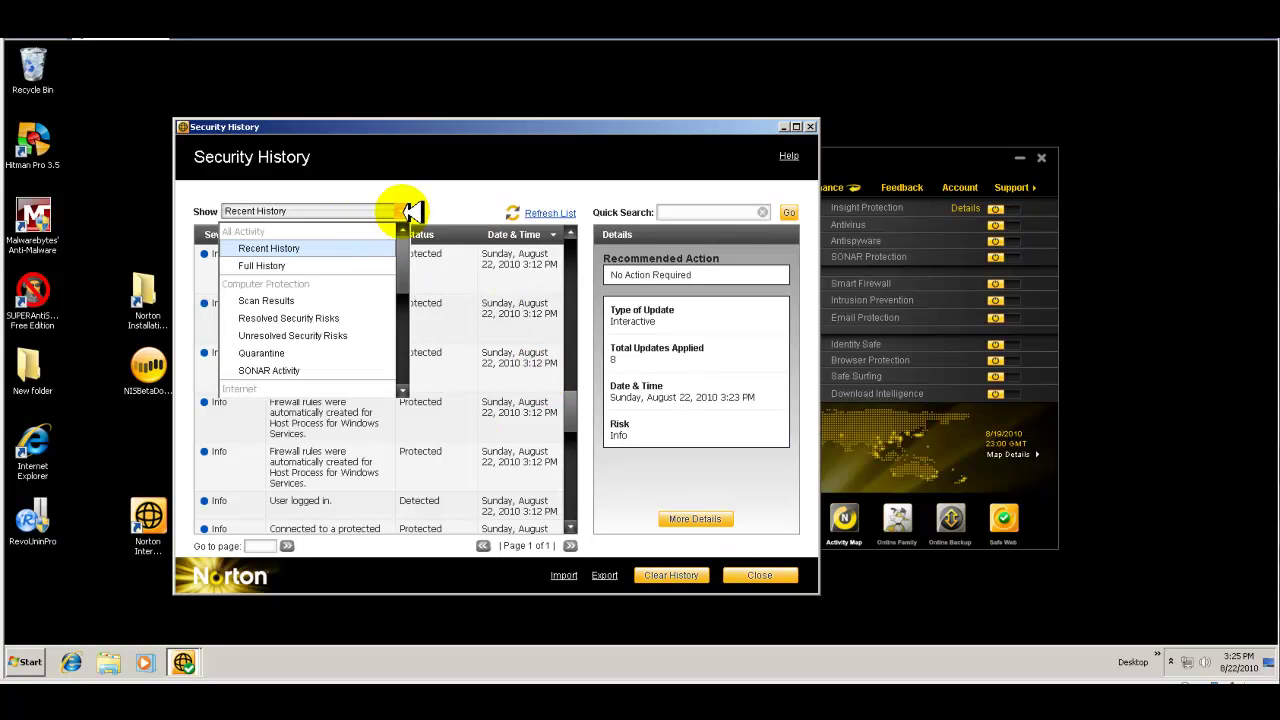
left_click(316, 371)
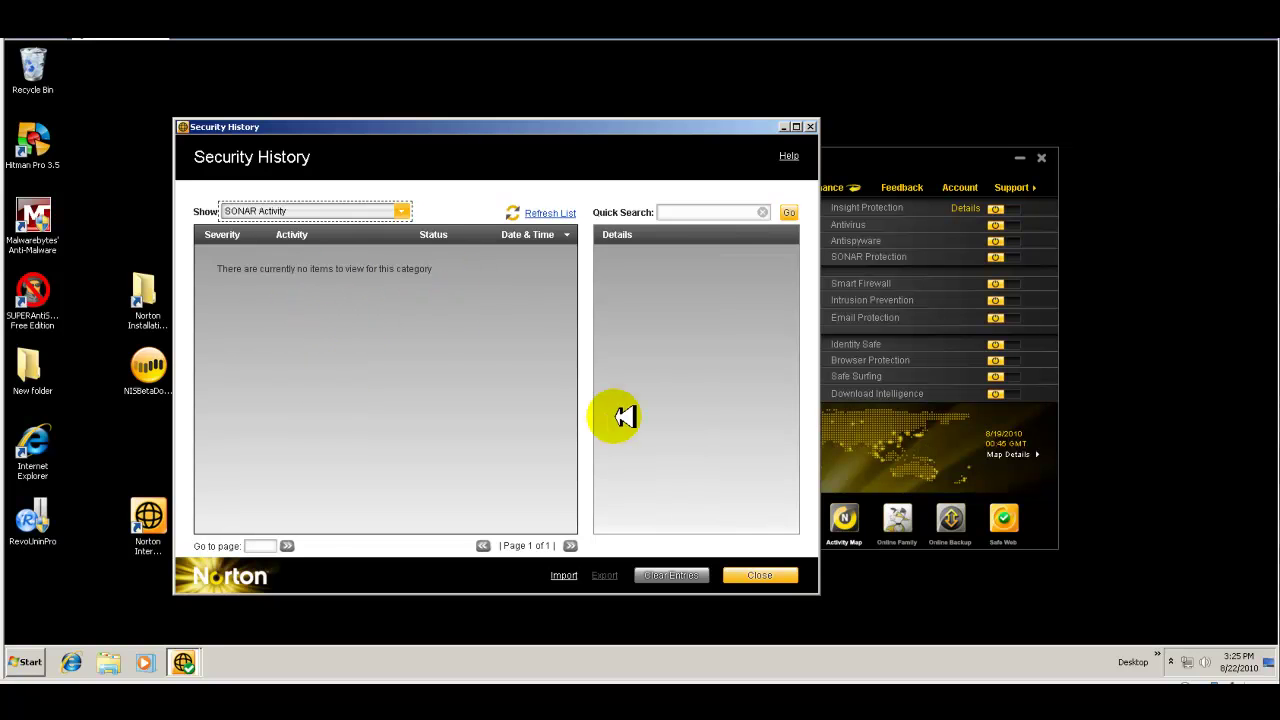
left_click(752, 575)
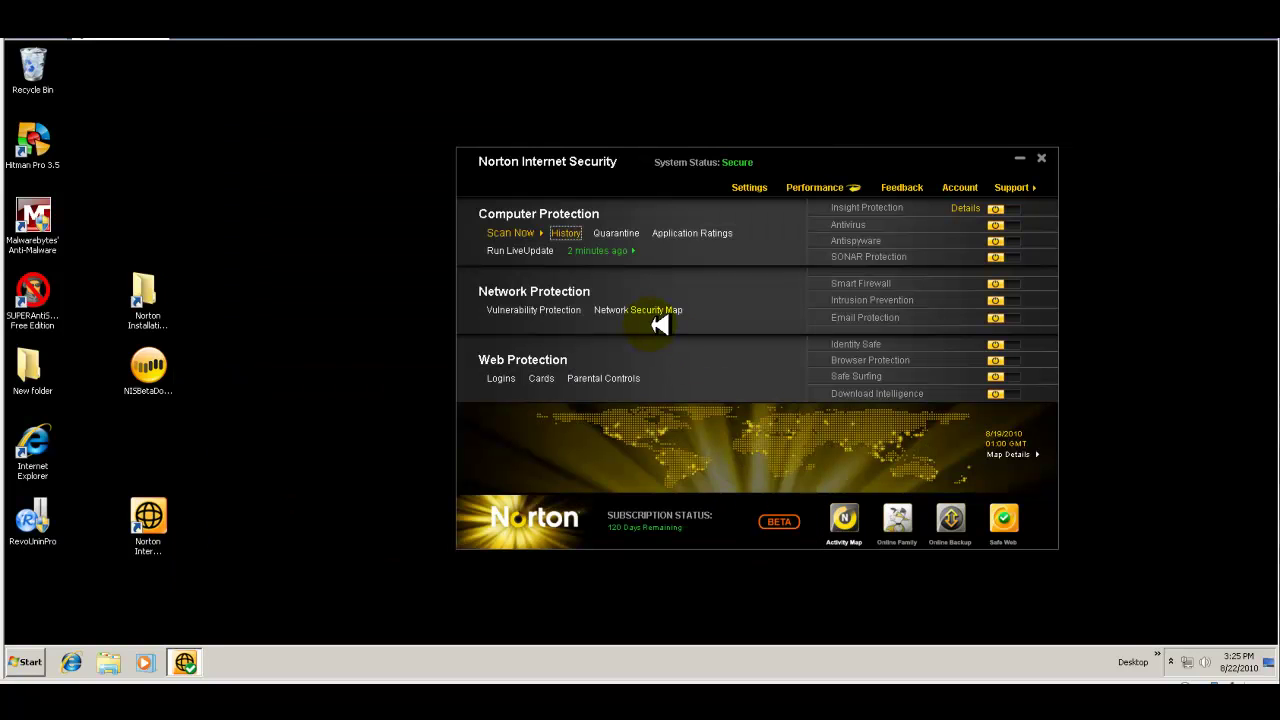
left_click(624, 236)
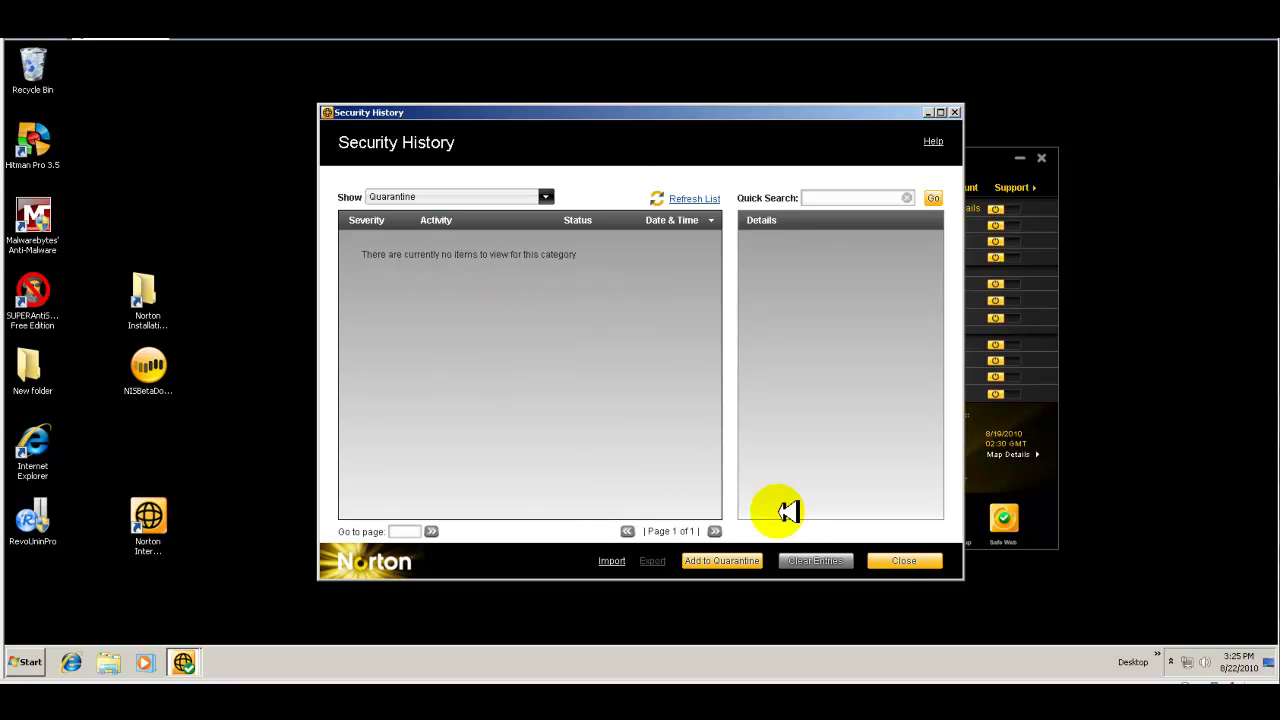
left_click(904, 561)
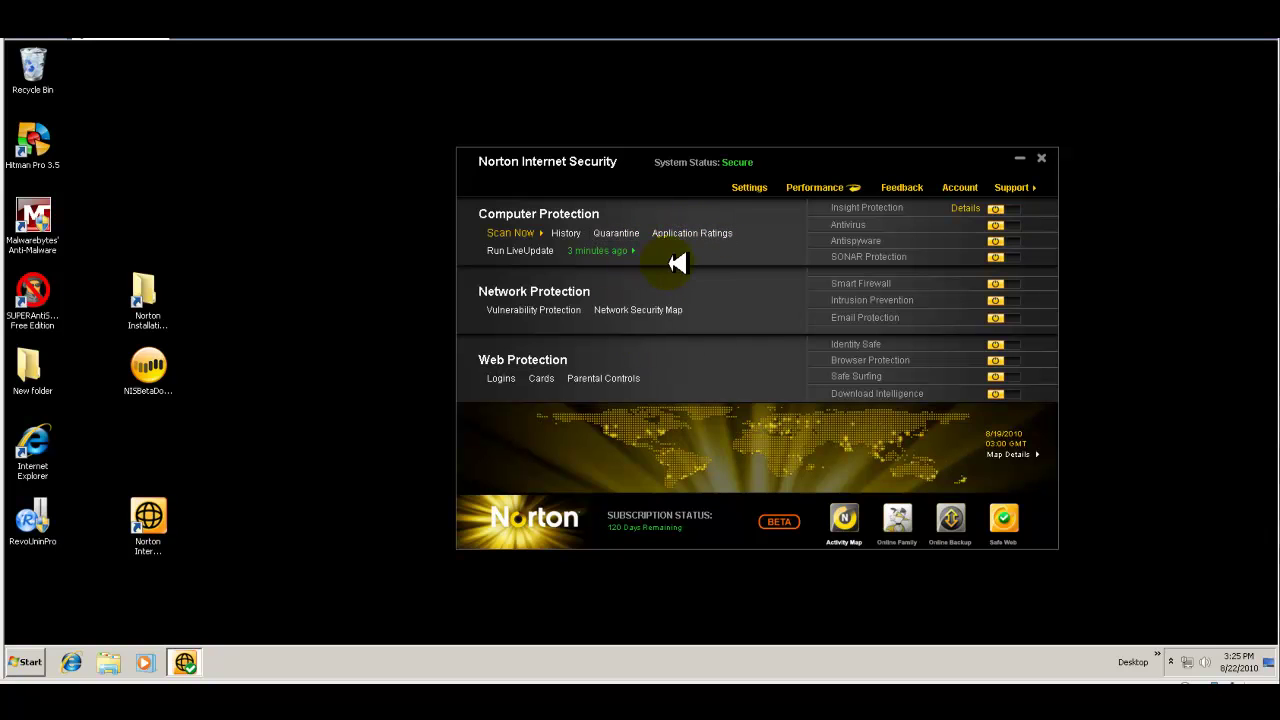
Open the Norton Insight application ratings, reposition the window, and dismiss the Trojan.ADH threat alert without fixing it, confirming the closure.
left_click(690, 233)
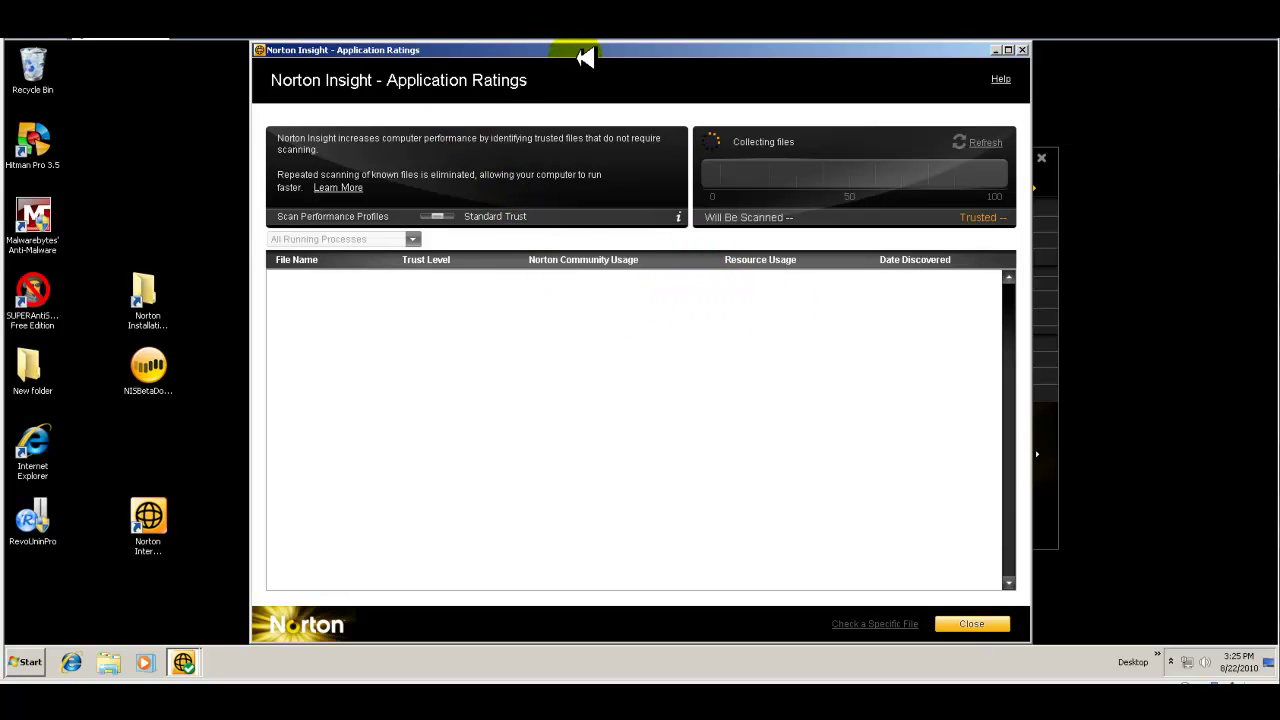
left_click_drag(604, 45, 528, 72)
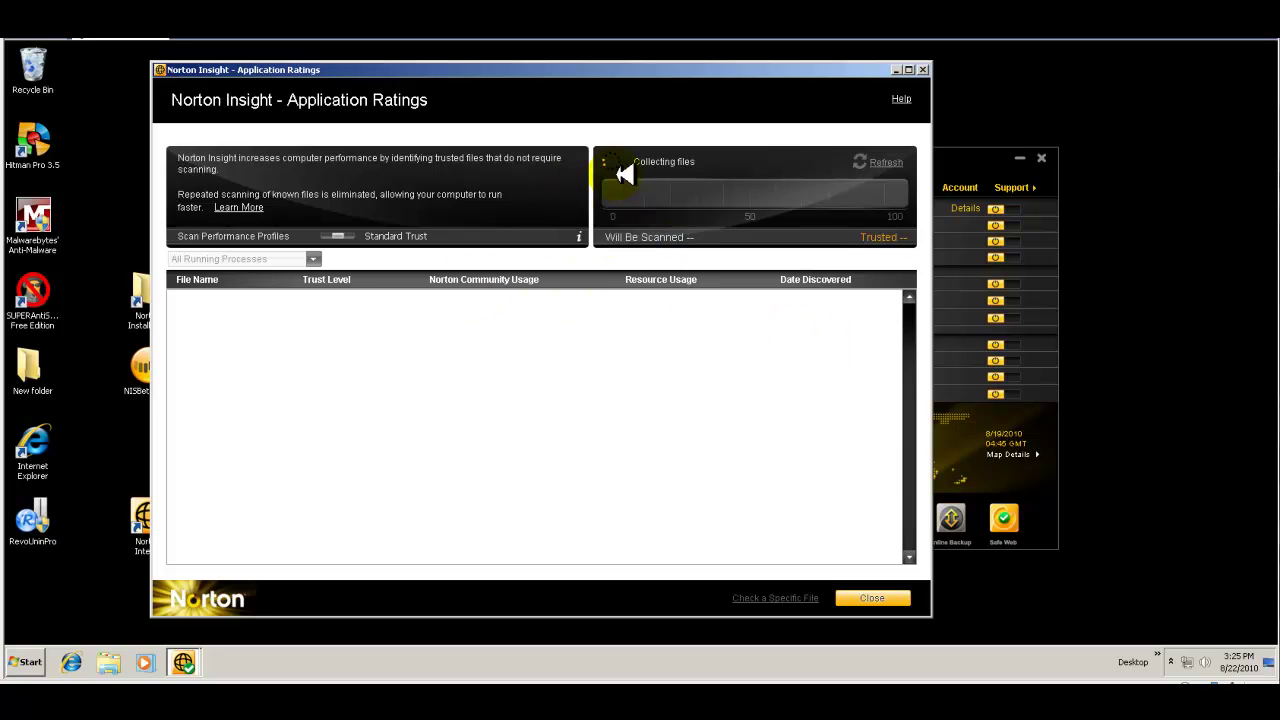
mouse_move(584, 237)
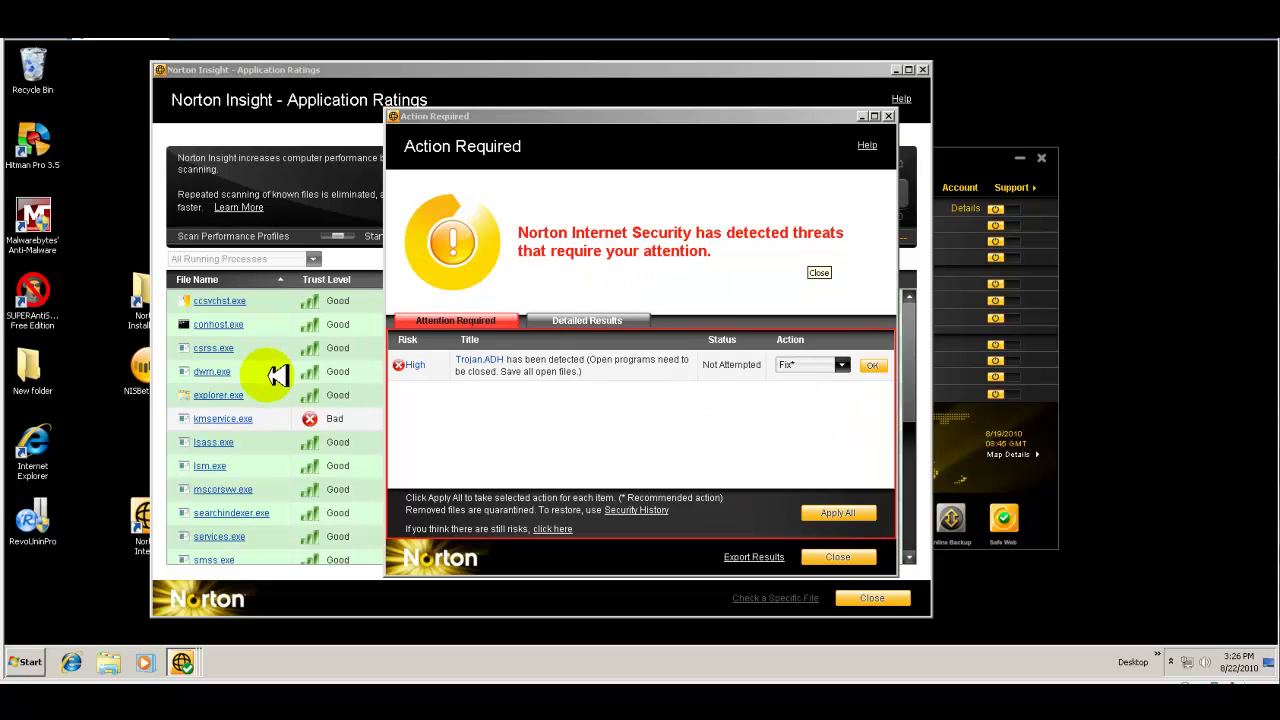
left_click(887, 116)
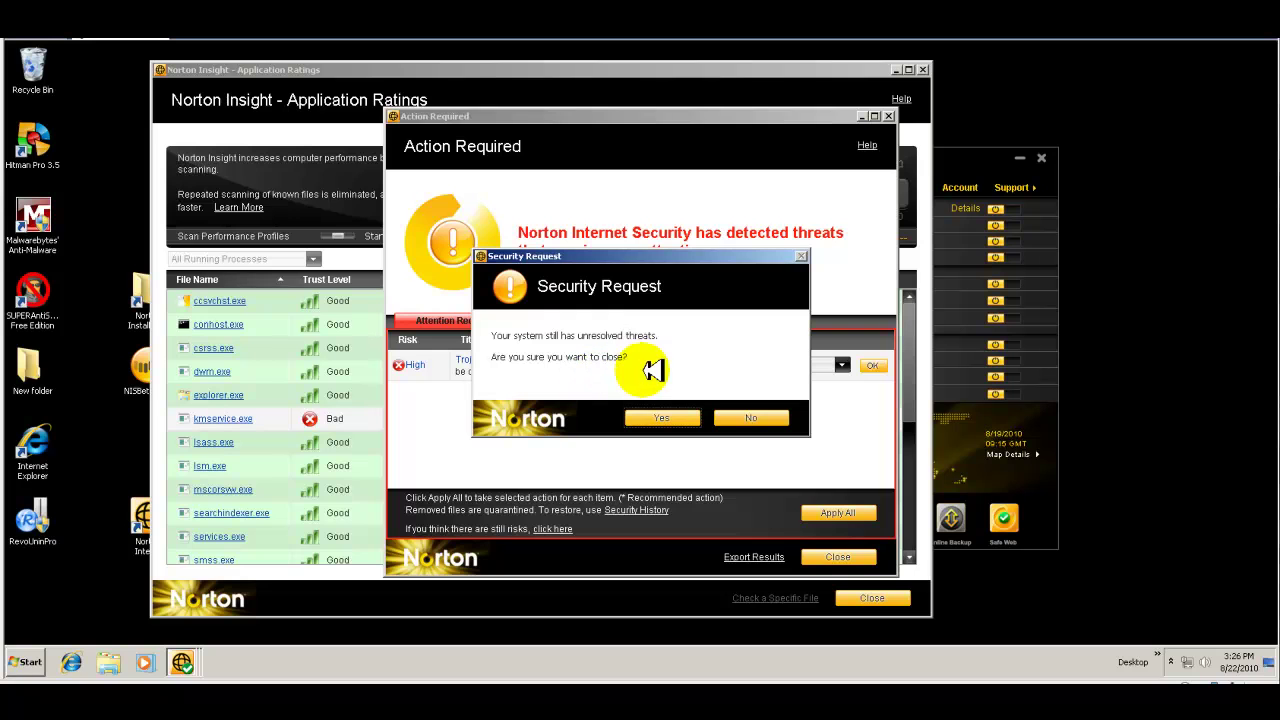
left_click(662, 417)
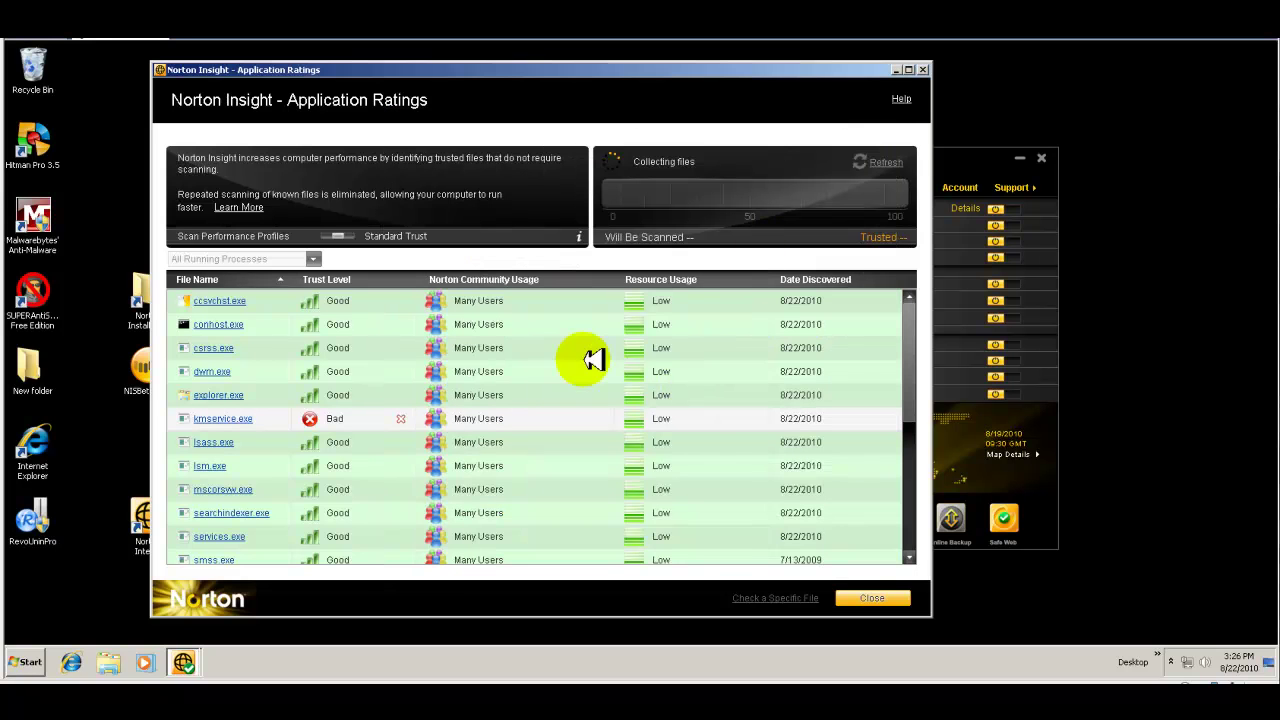
Examine the trust level, community usage and resource usage of all running processes, especially kmservice.exe, and leave the application ratings.
left_click_drag(912, 314, 914, 443)
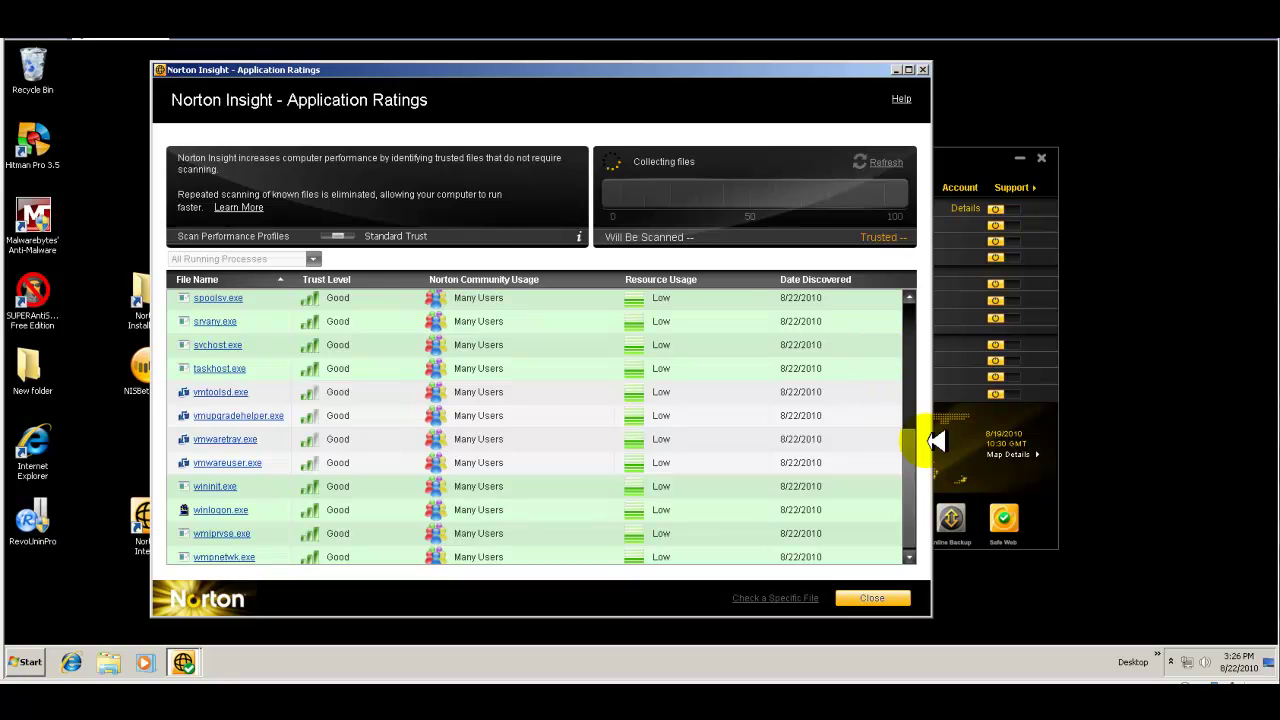
left_click_drag(918, 451, 900, 302)
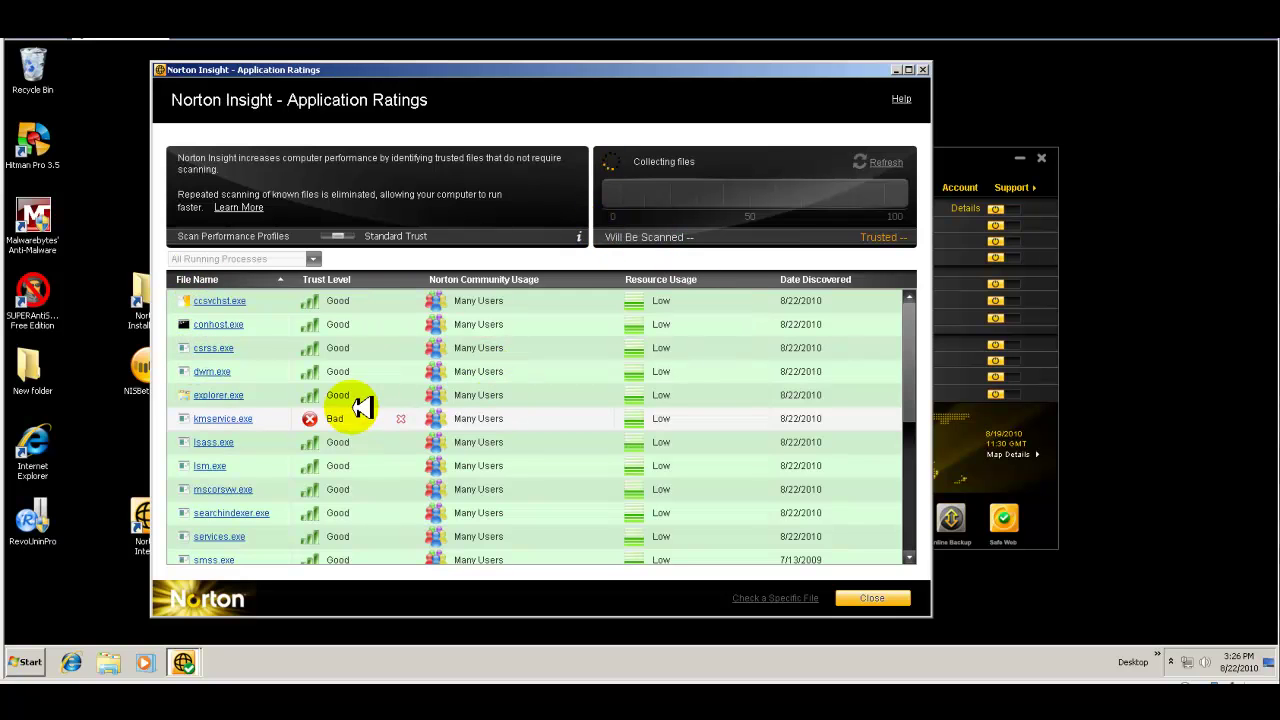
scroll(515, 428, "down", 1)
scroll(710, 420, "down", 4)
scroll(620, 405, "down", 4)
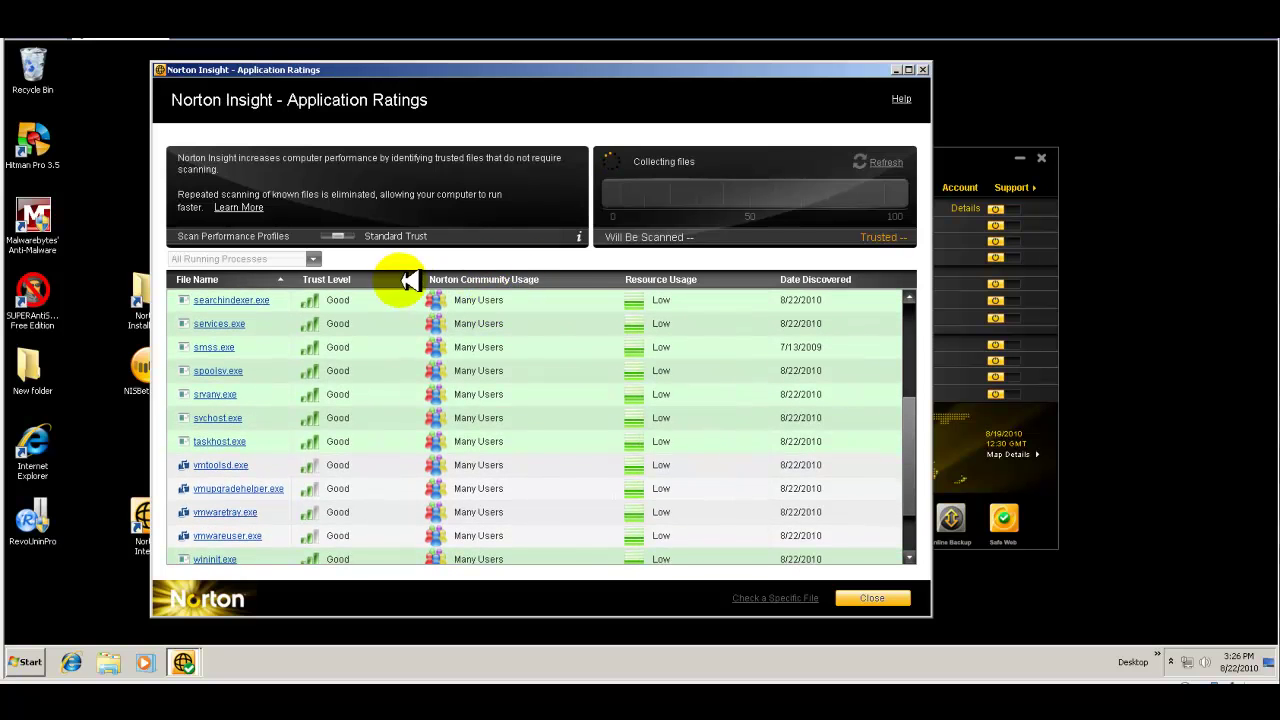
scroll(500, 398, "down", 1)
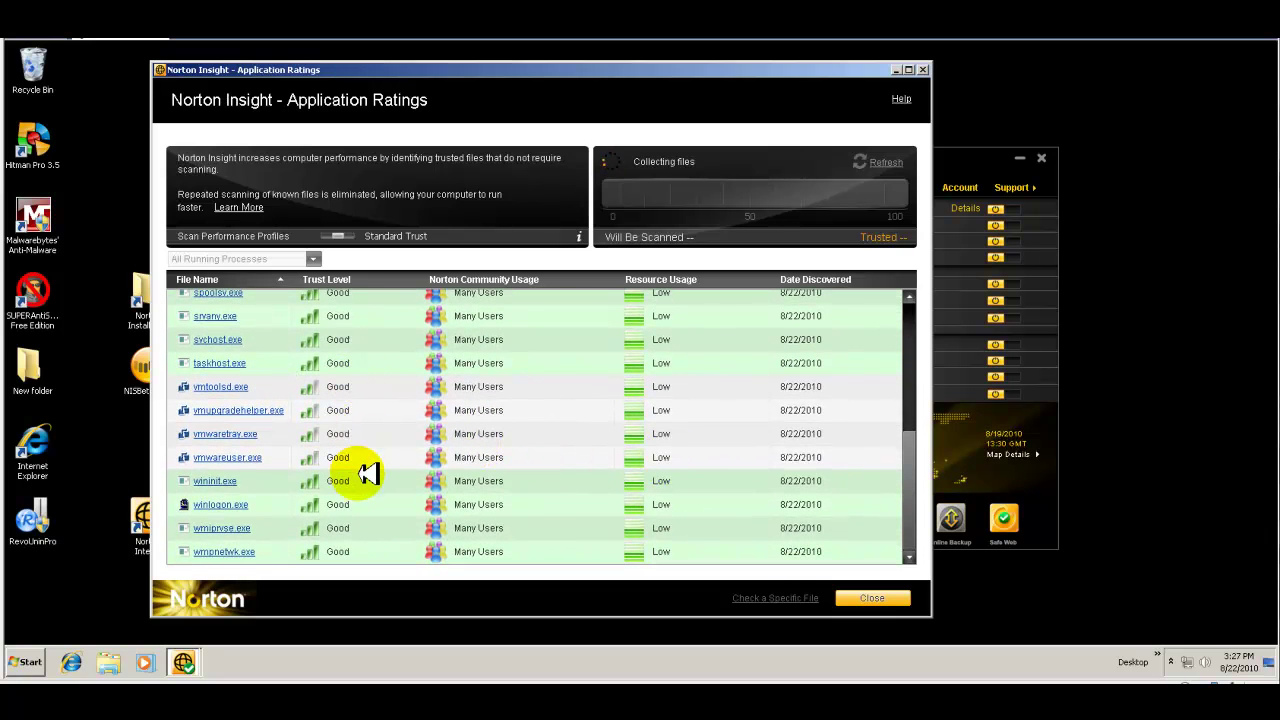
scroll(700, 451, "up", 5)
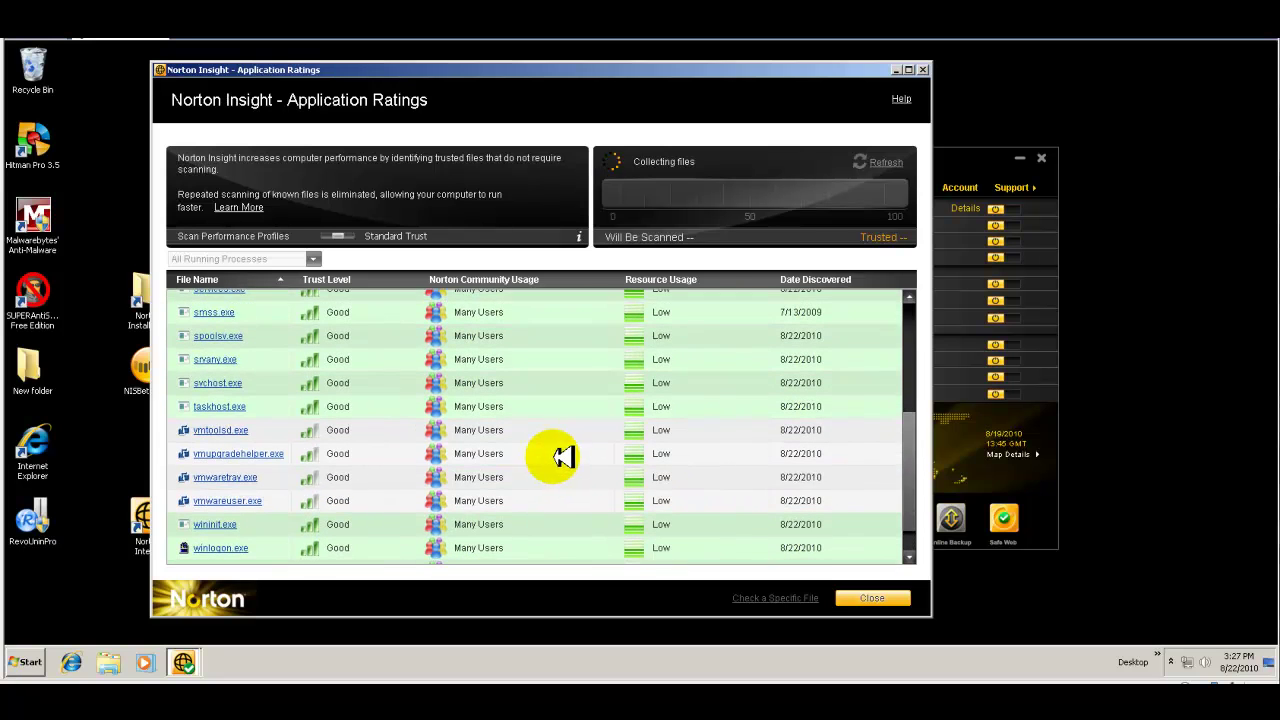
scroll(750, 480, "up", 4)
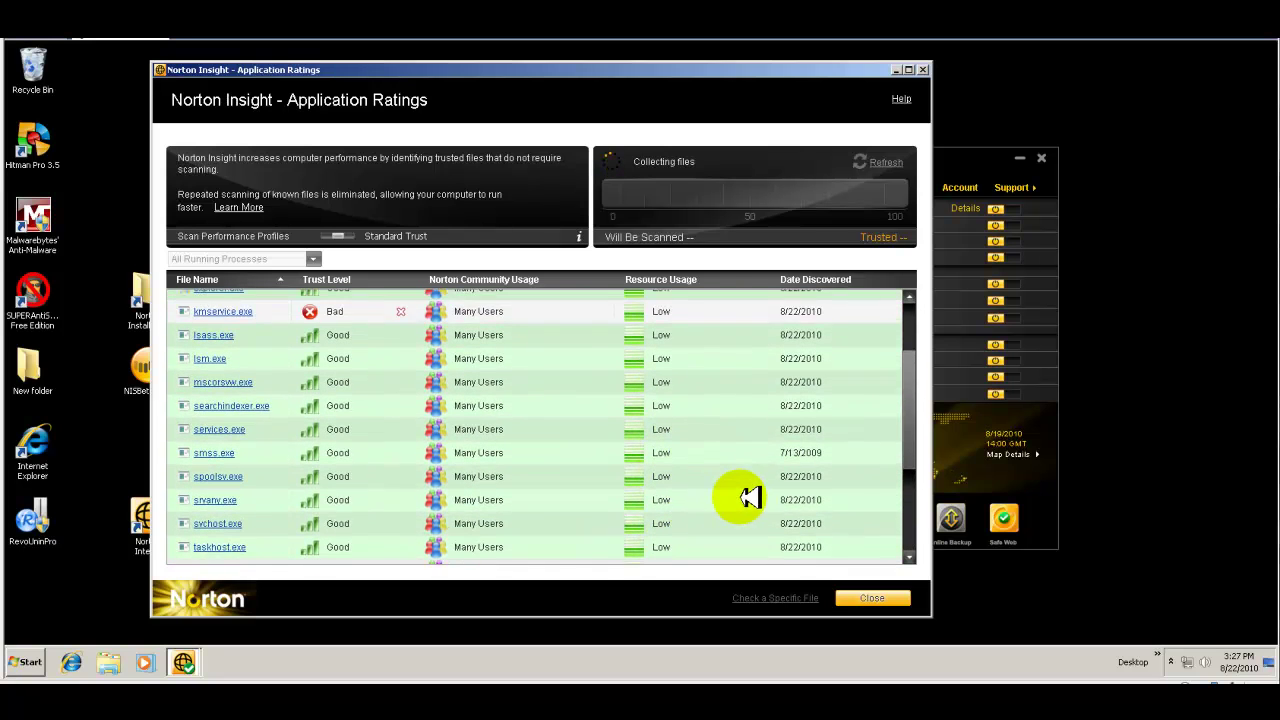
scroll(745, 440, "up", 3)
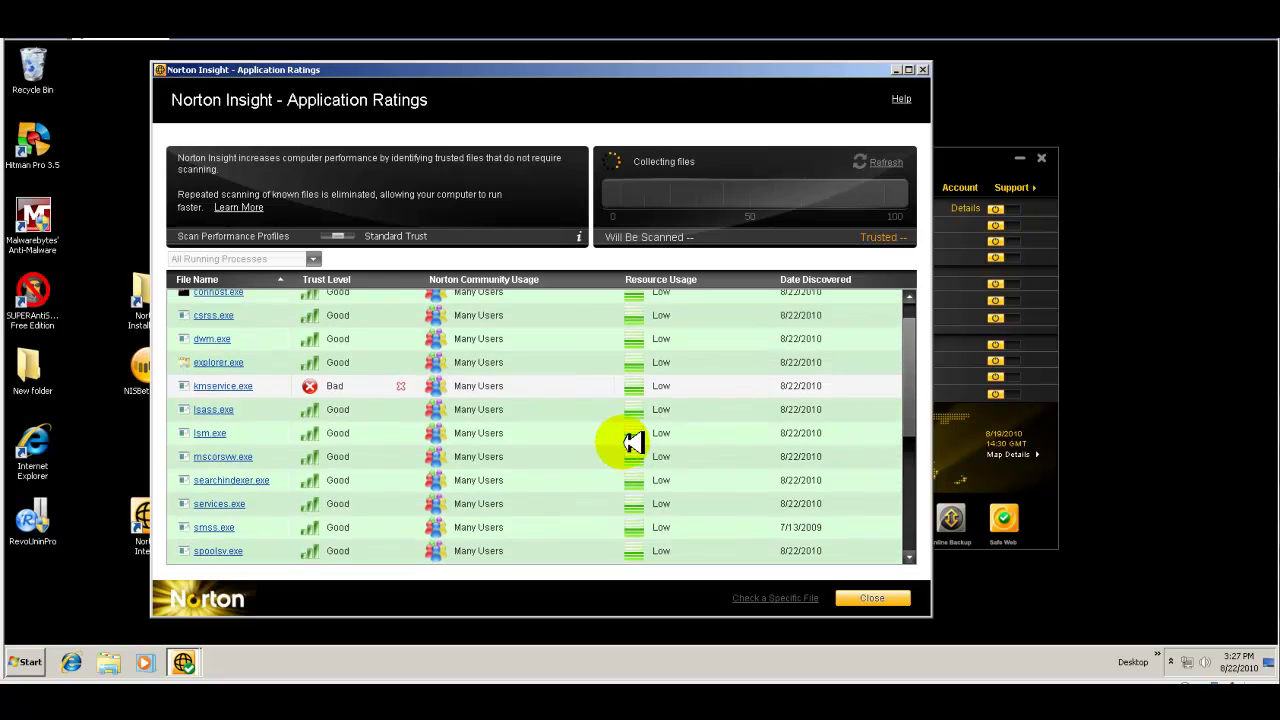
scroll(700, 455, "up", 1)
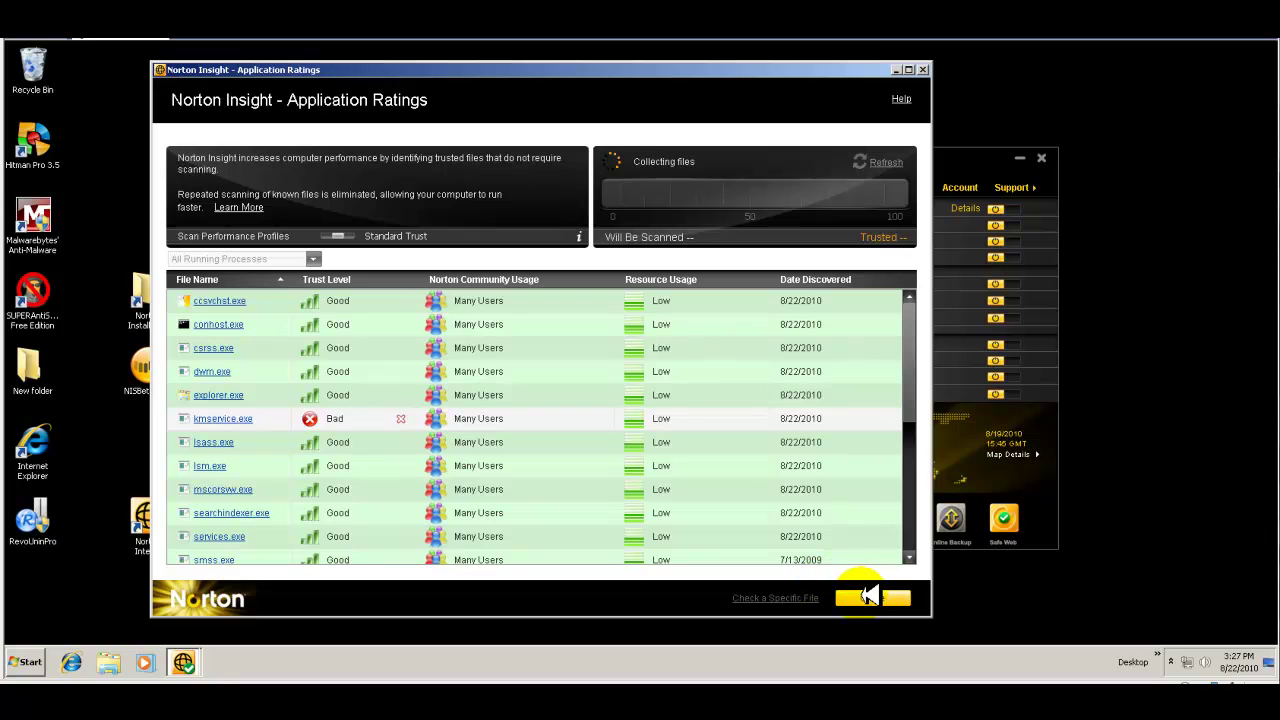
left_click(898, 68)
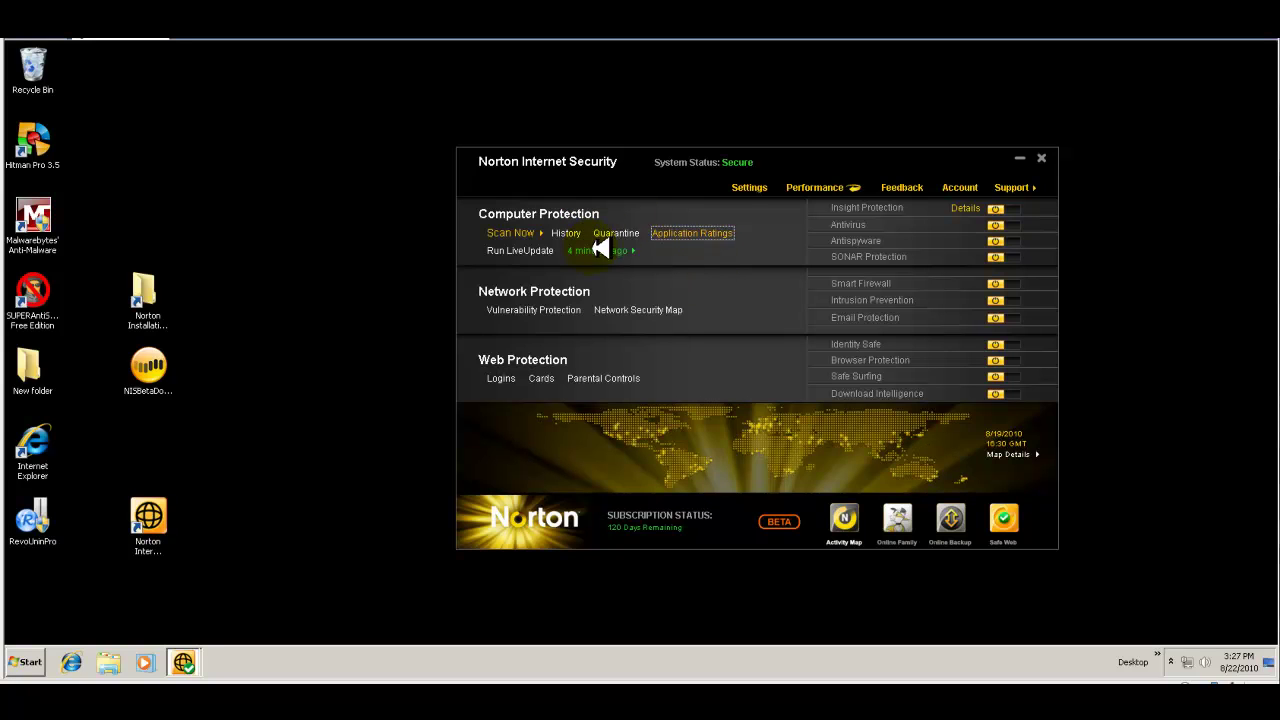
Browse the programs covered by Vulnerability Protection and inspect the vulnerability signatures listed for Apple QuickTime Player.
left_click(536, 311)
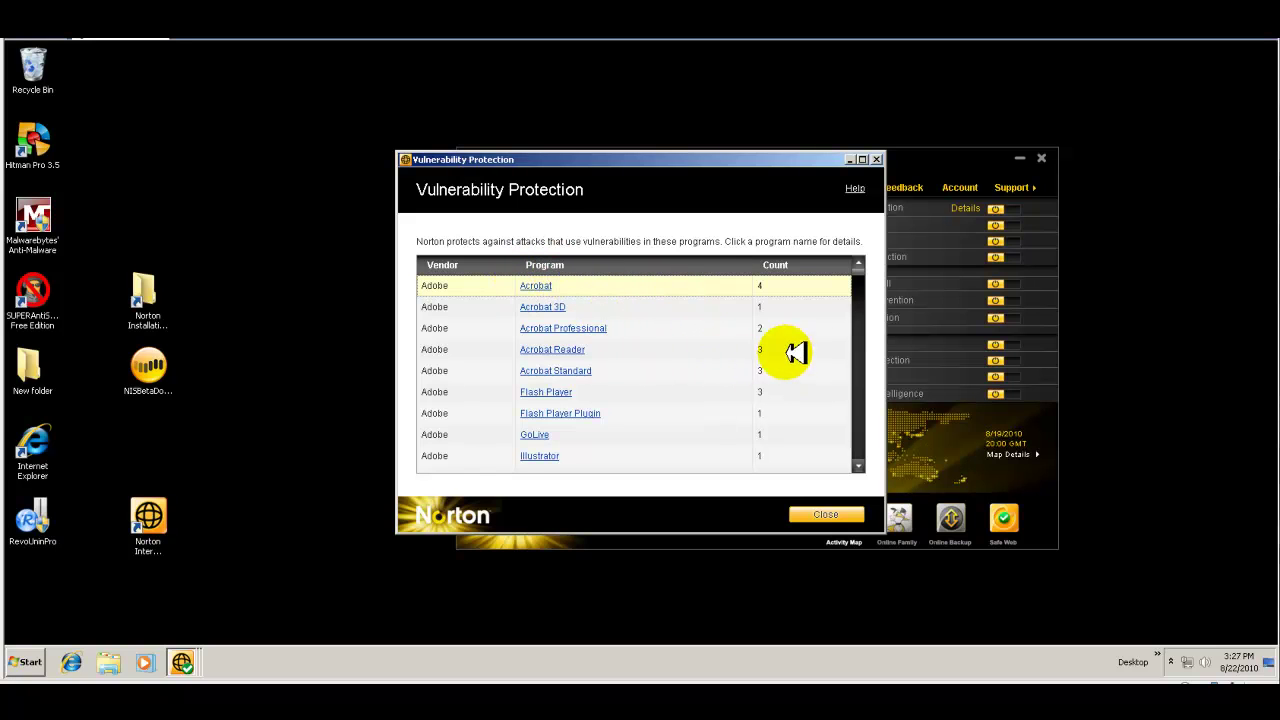
scroll(780, 300, "down", 3)
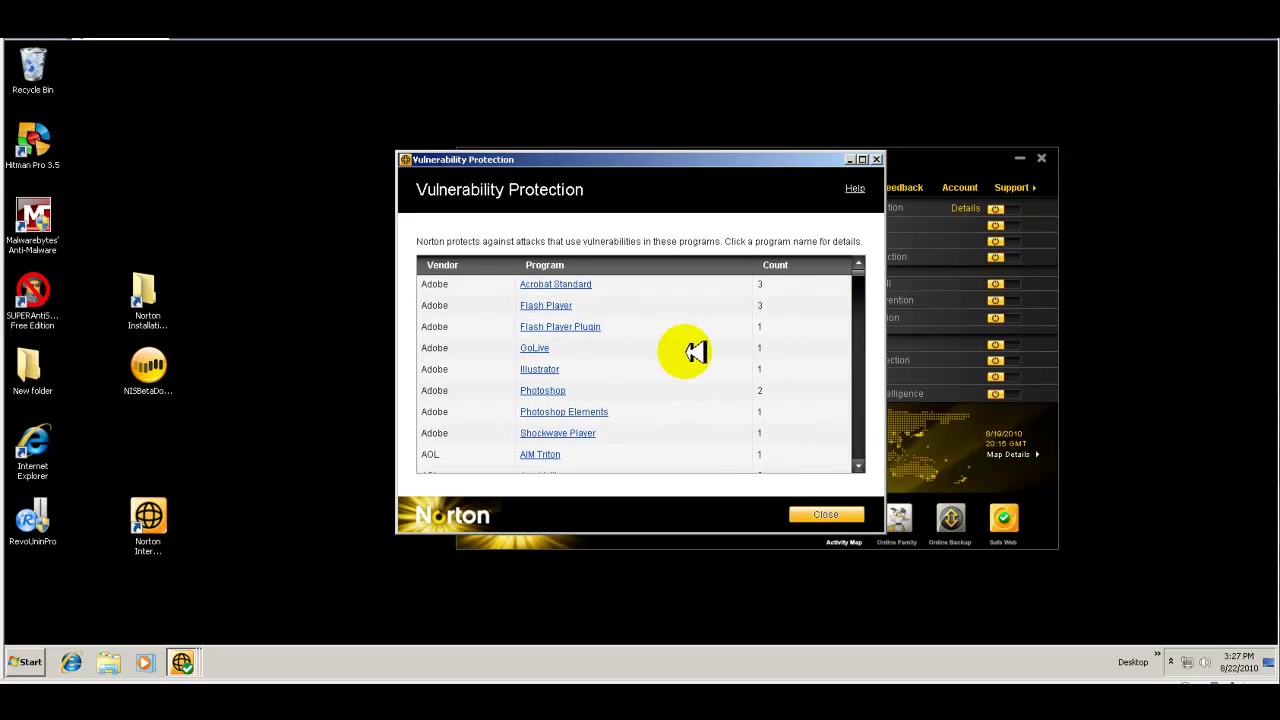
scroll(700, 356, "down", 3)
scroll(660, 358, "down", 2)
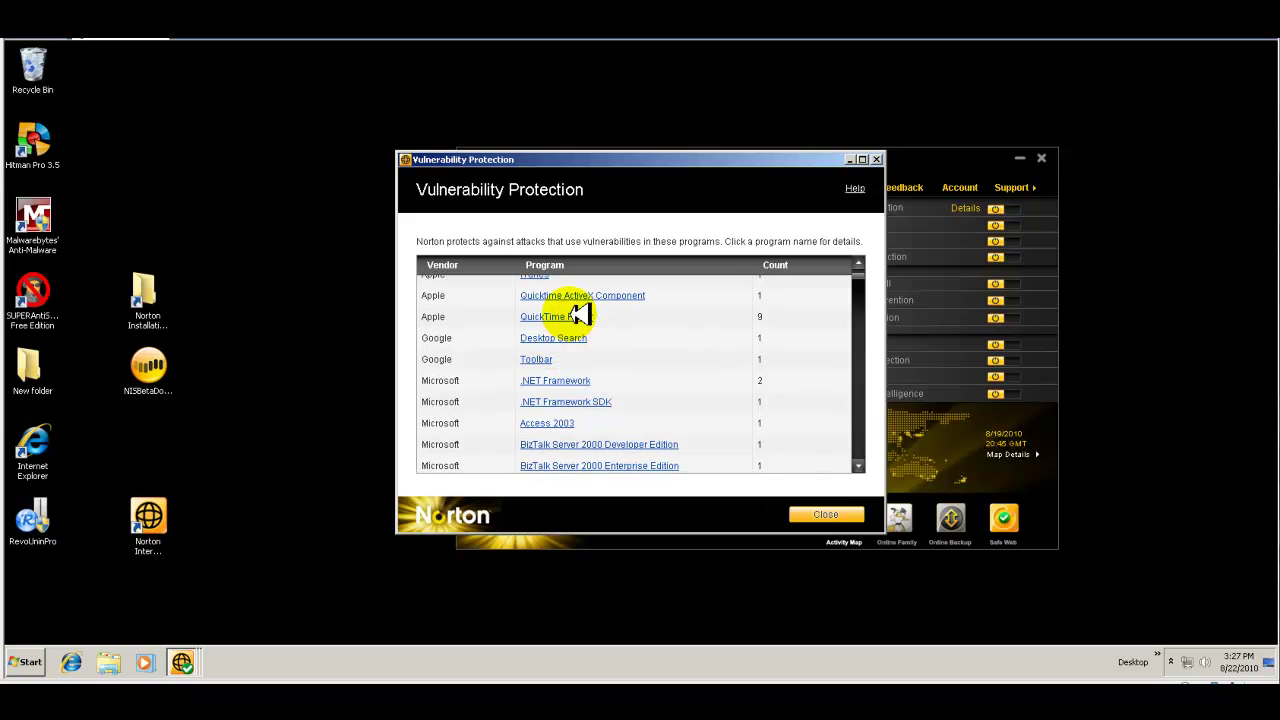
left_click(578, 322)
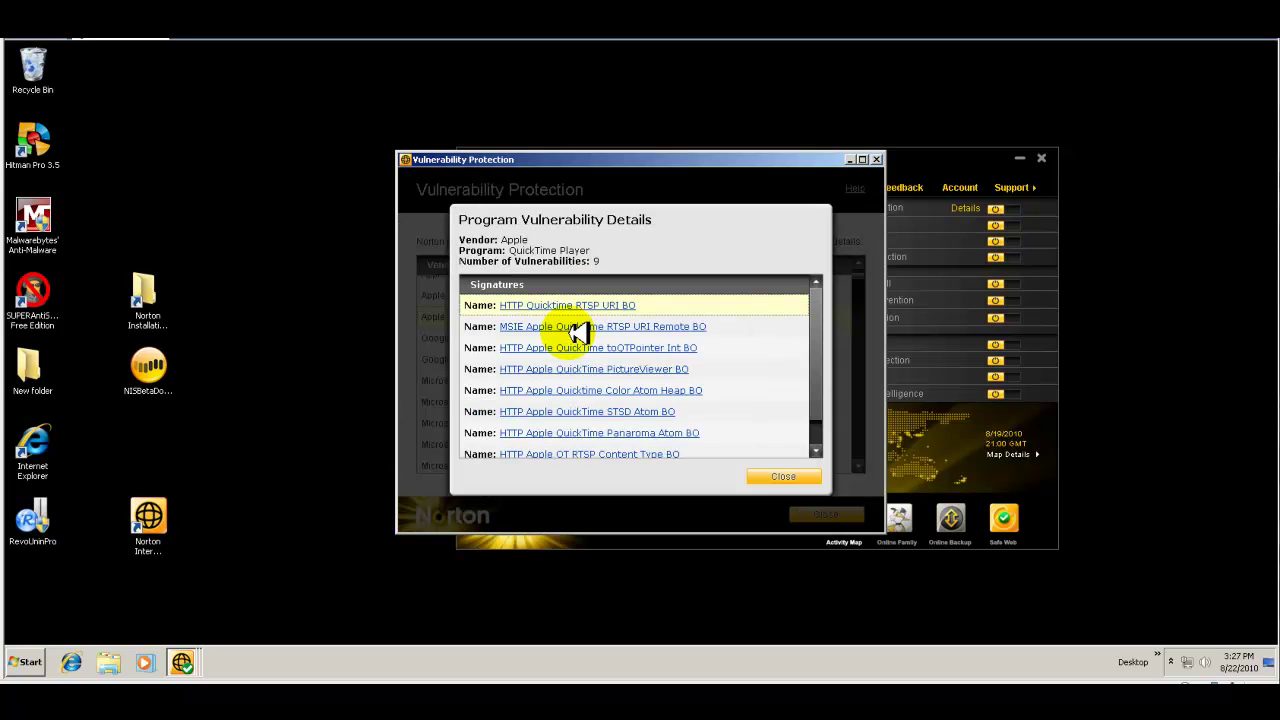
scroll(680, 365, "down", 2)
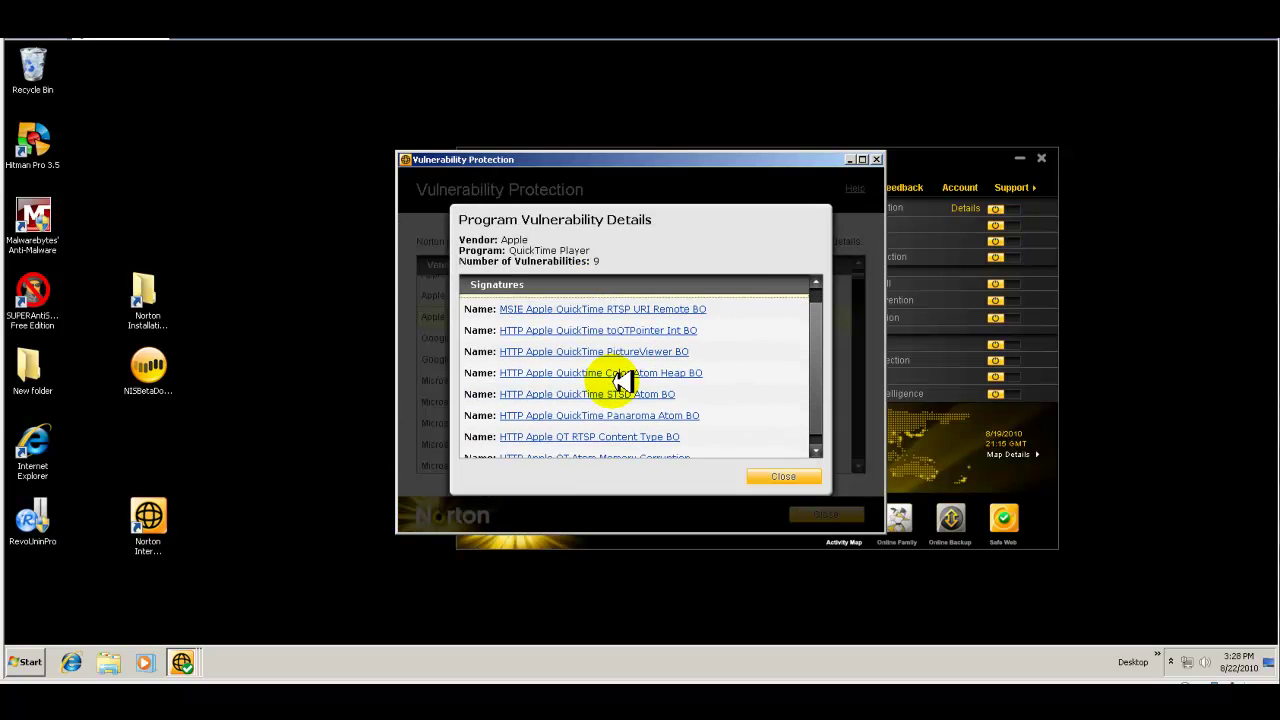
left_click(785, 480)
Look through the rest of the Vulnerability Protection program list and close it.
scroll(703, 400, "down", 5)
scroll(783, 389, "down", 6)
scroll(600, 420, "down", 5)
scroll(642, 374, "down", 6)
scroll(645, 375, "down", 6)
left_click(803, 512)
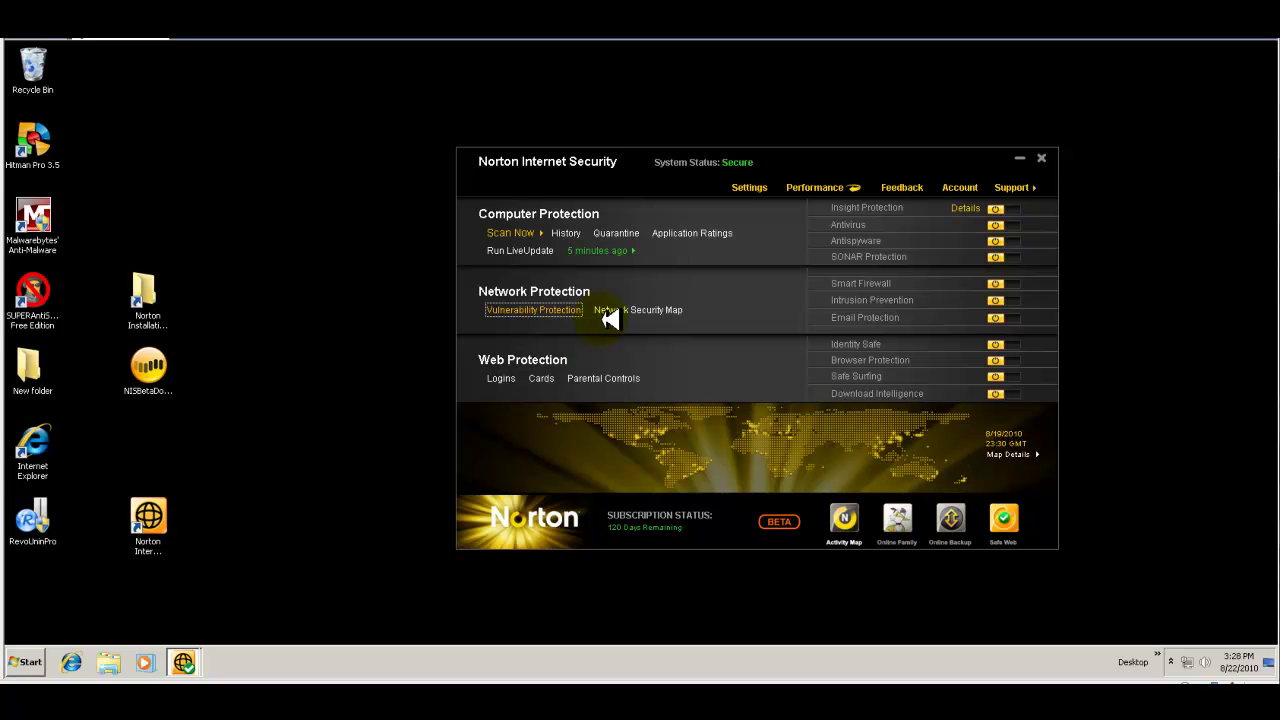
Try to open the Network Security Map and dismiss the network component initialization.
left_click(690, 320)
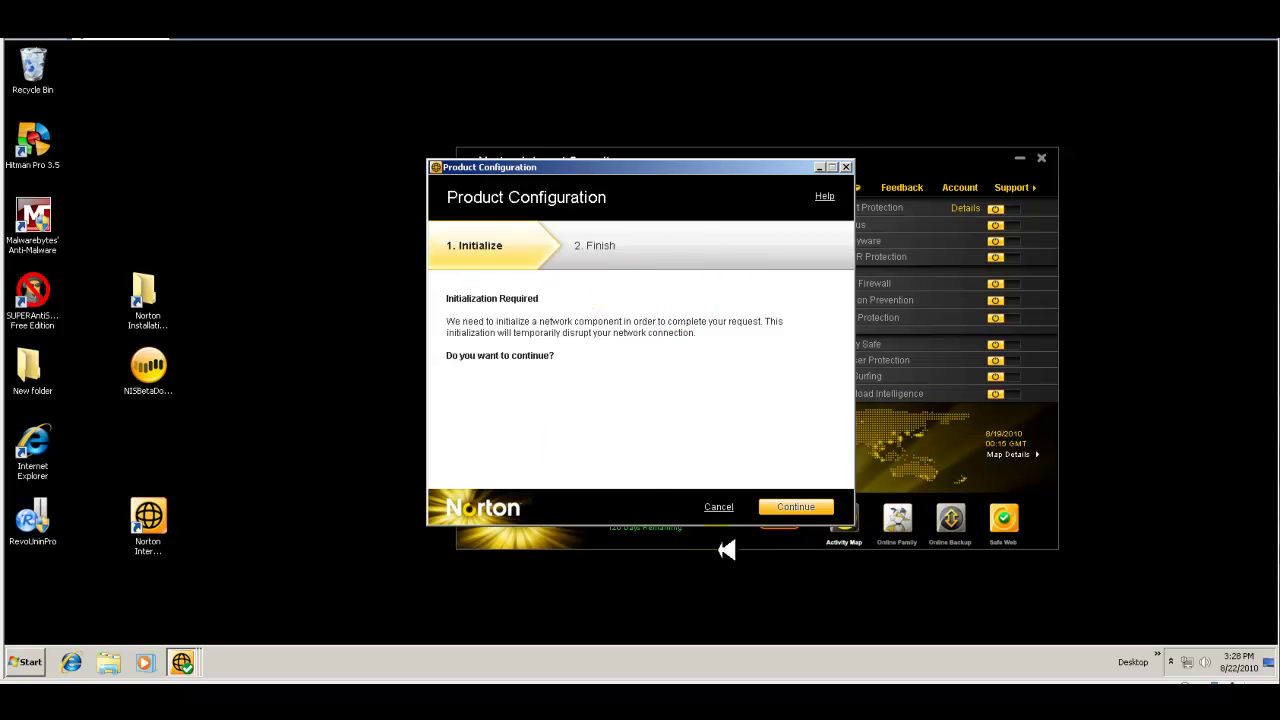
left_click(850, 166)
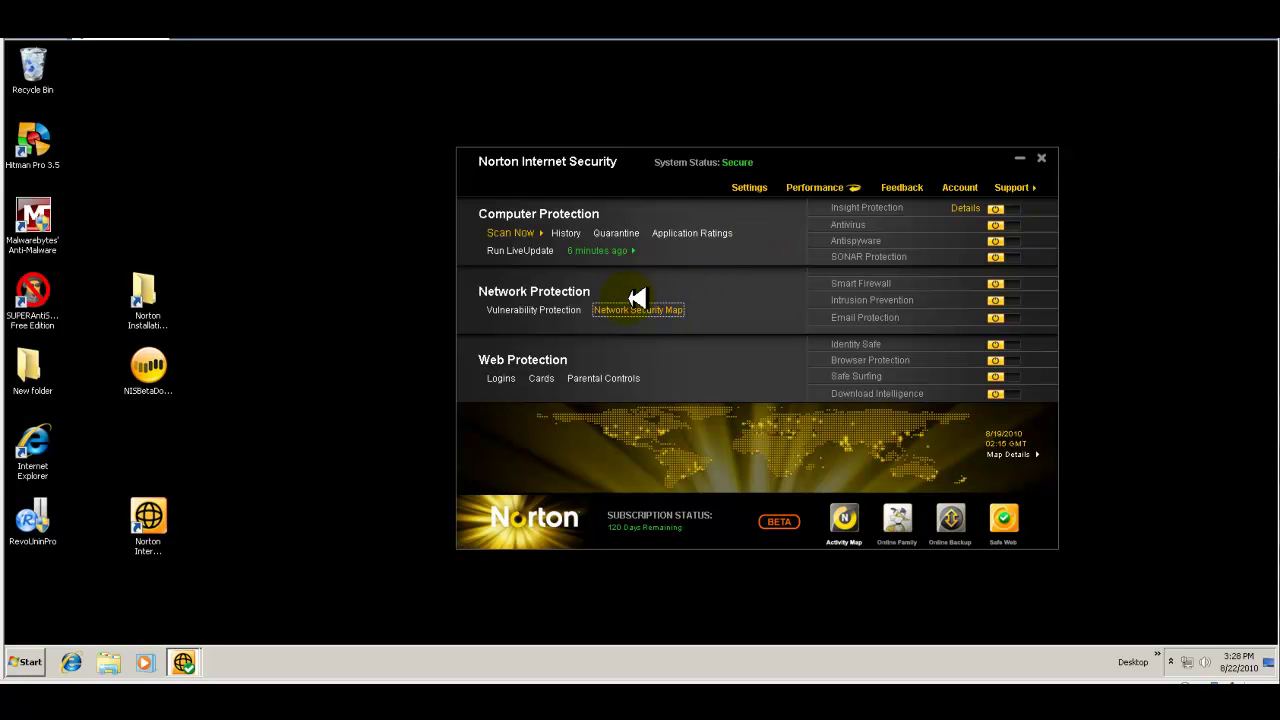
View the Identity Safe profile setup for web logins and for cards, closing each without creating a profile.
left_click(500, 378)
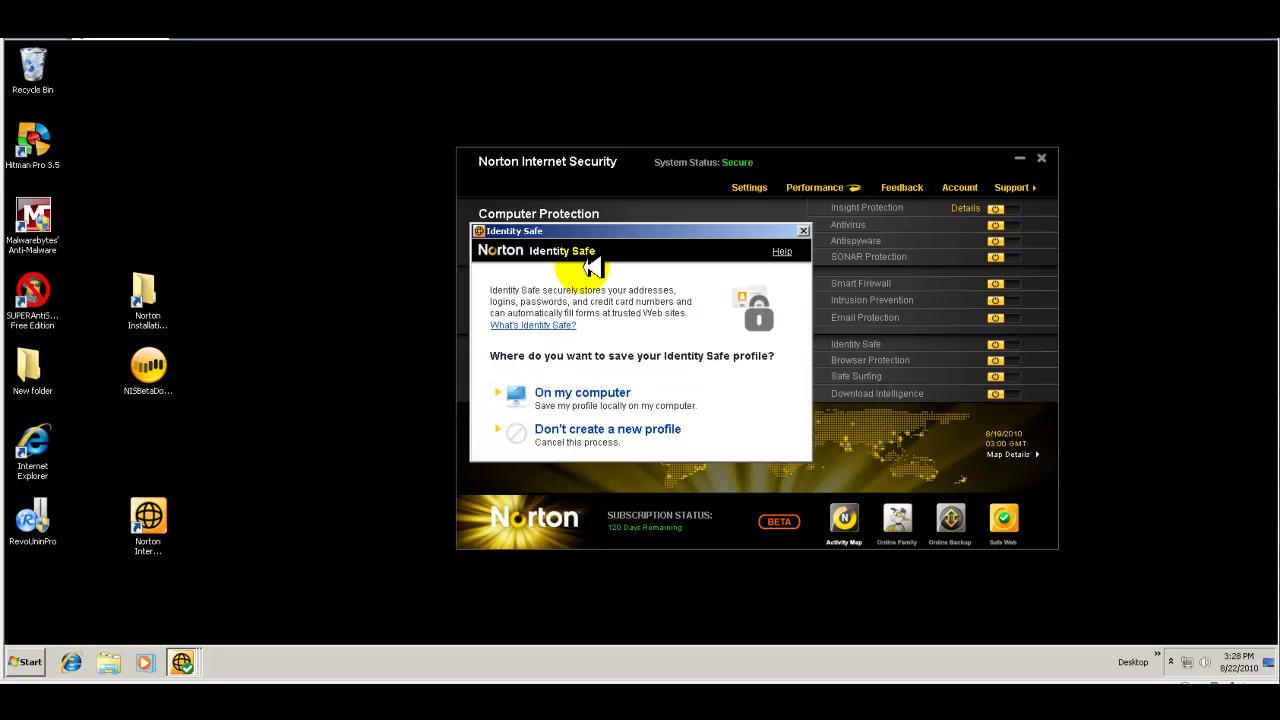
left_click_drag(635, 231, 291, 271)
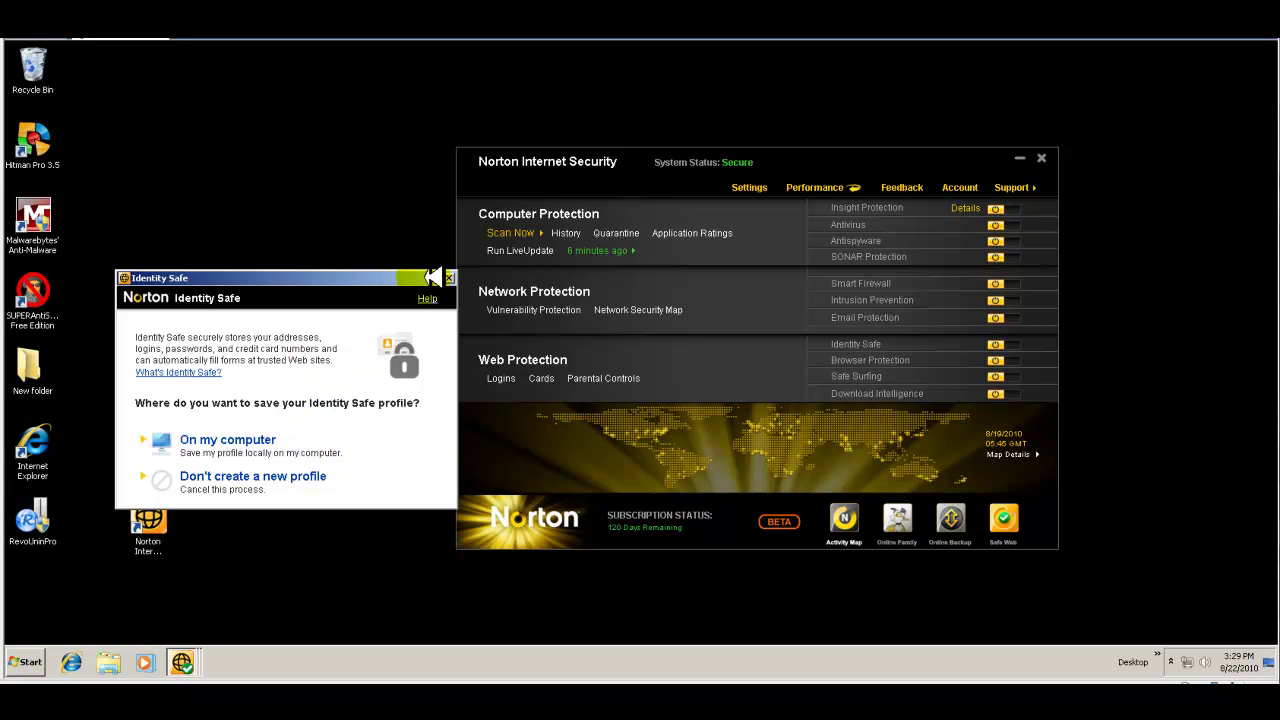
left_click(449, 276)
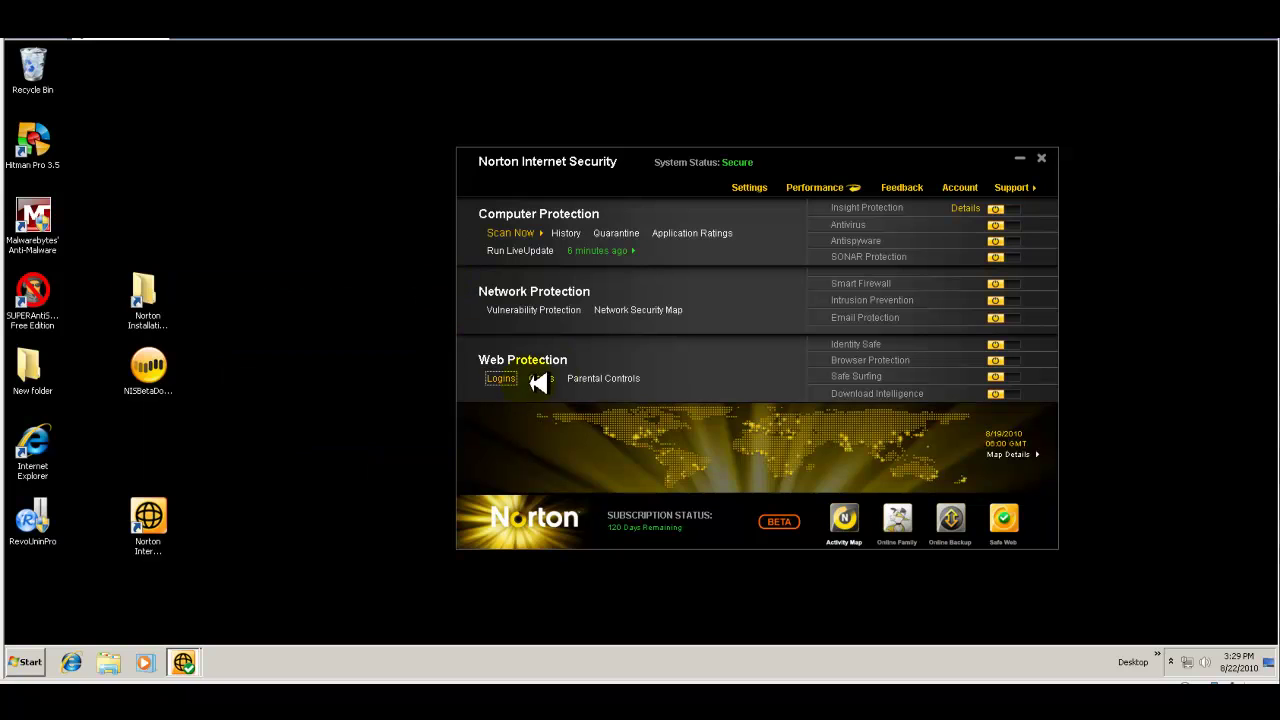
left_click(558, 378)
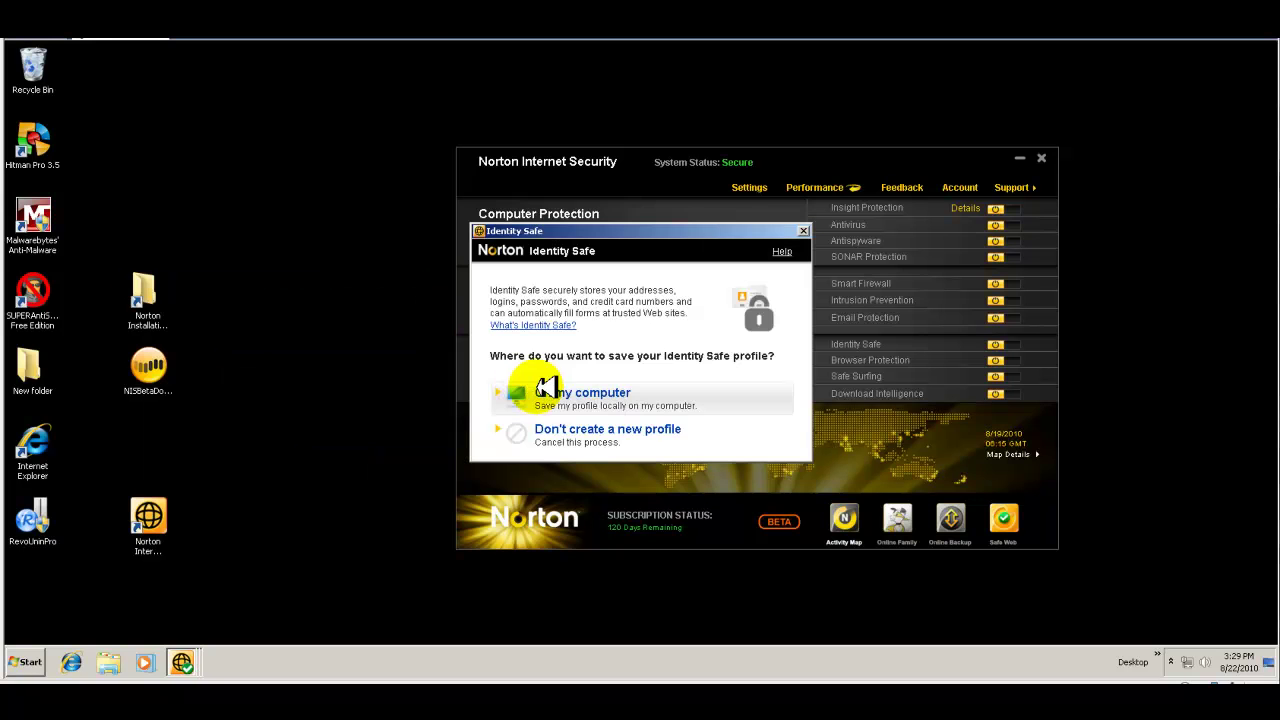
left_click_drag(634, 229, 293, 311)
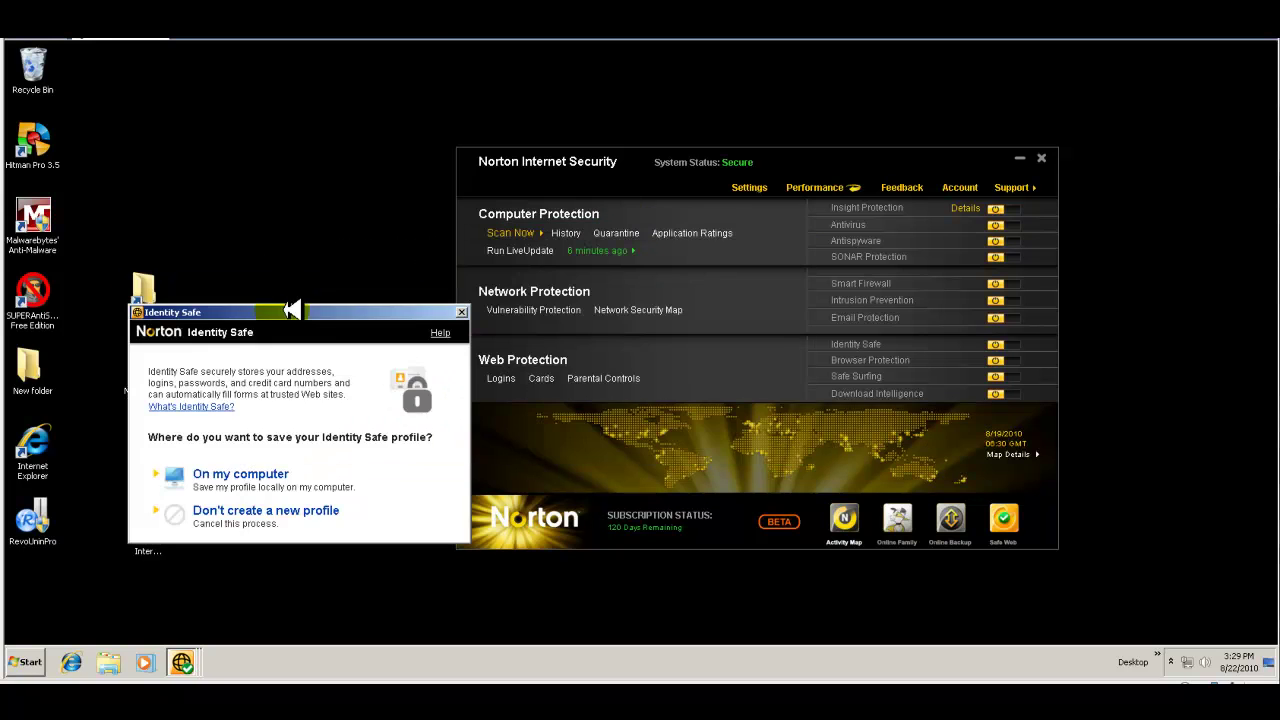
left_click(461, 312)
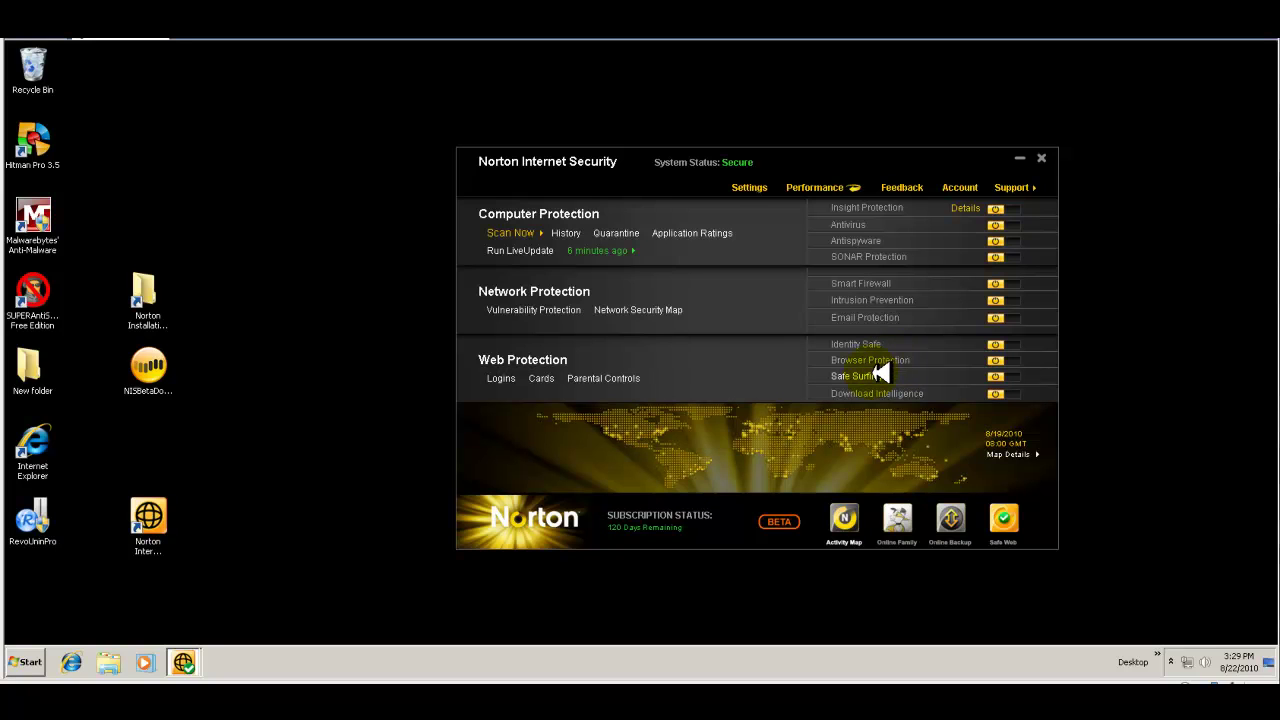
Turn on Smart Definitions in the computer settings and review the other computer scan options.
mouse_move(880, 373)
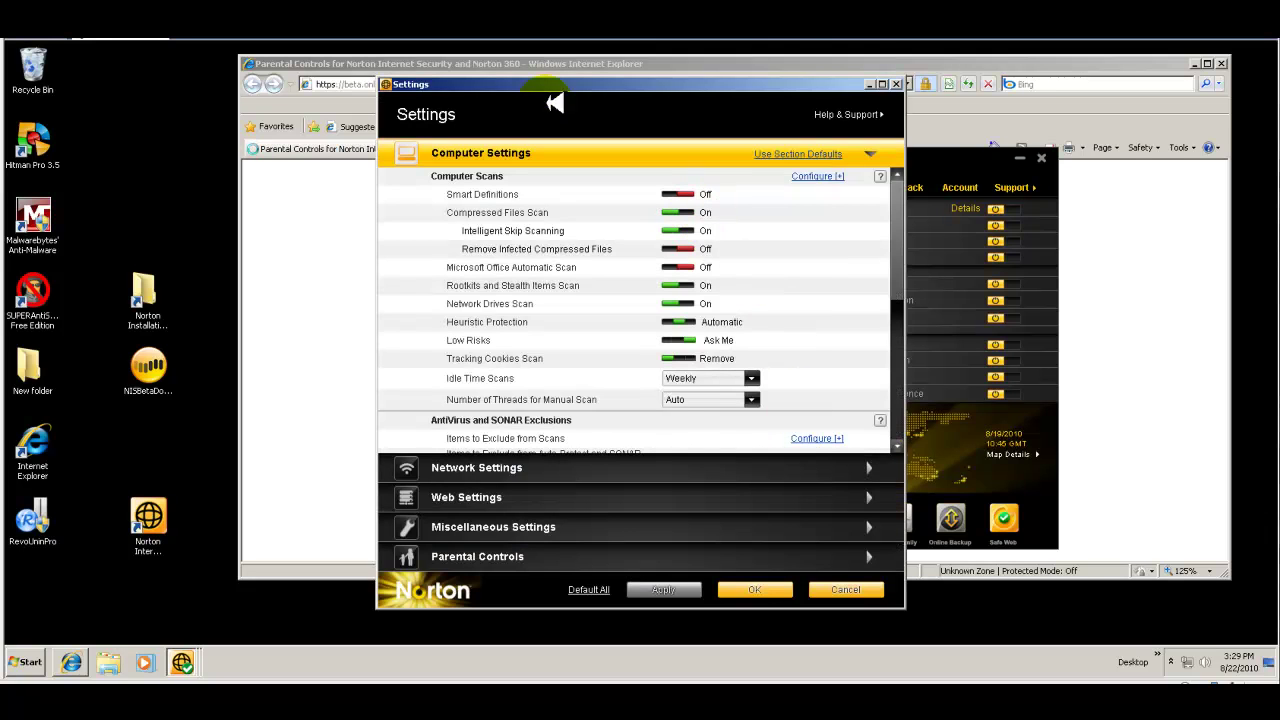
left_click_drag(598, 82, 508, 81)
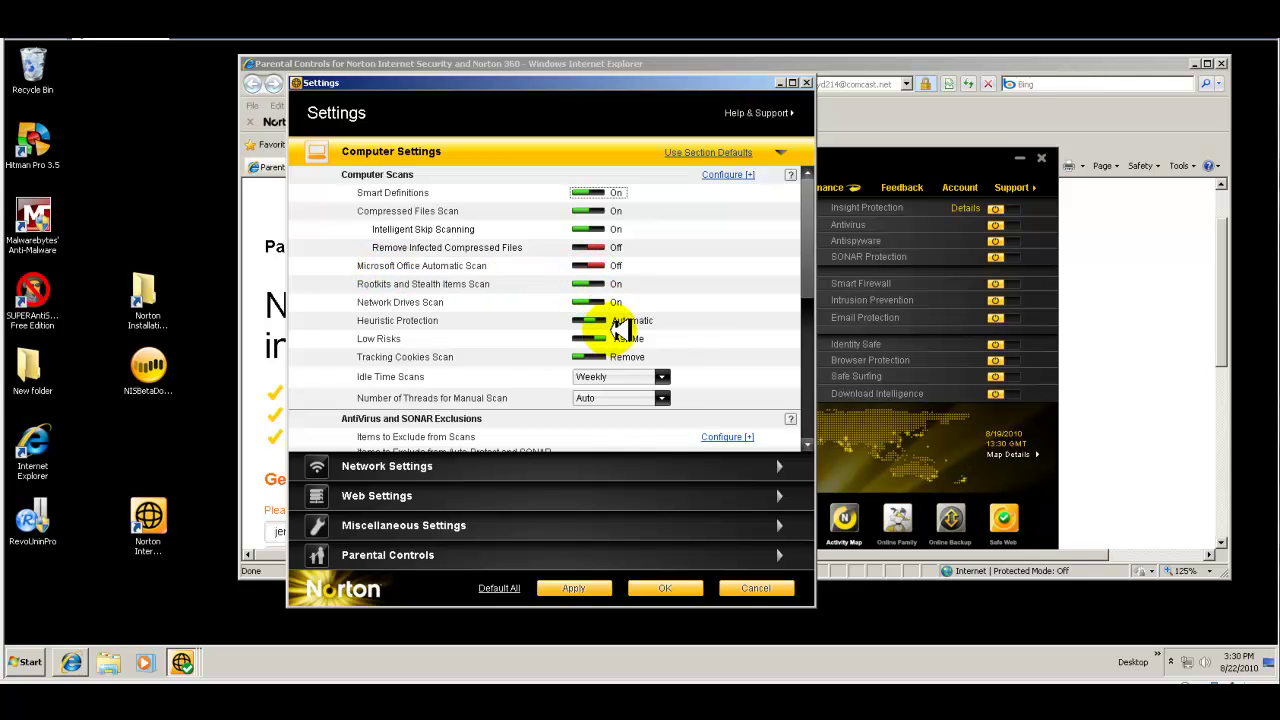
scroll(630, 312, "down", 2)
scroll(648, 312, "down", 3)
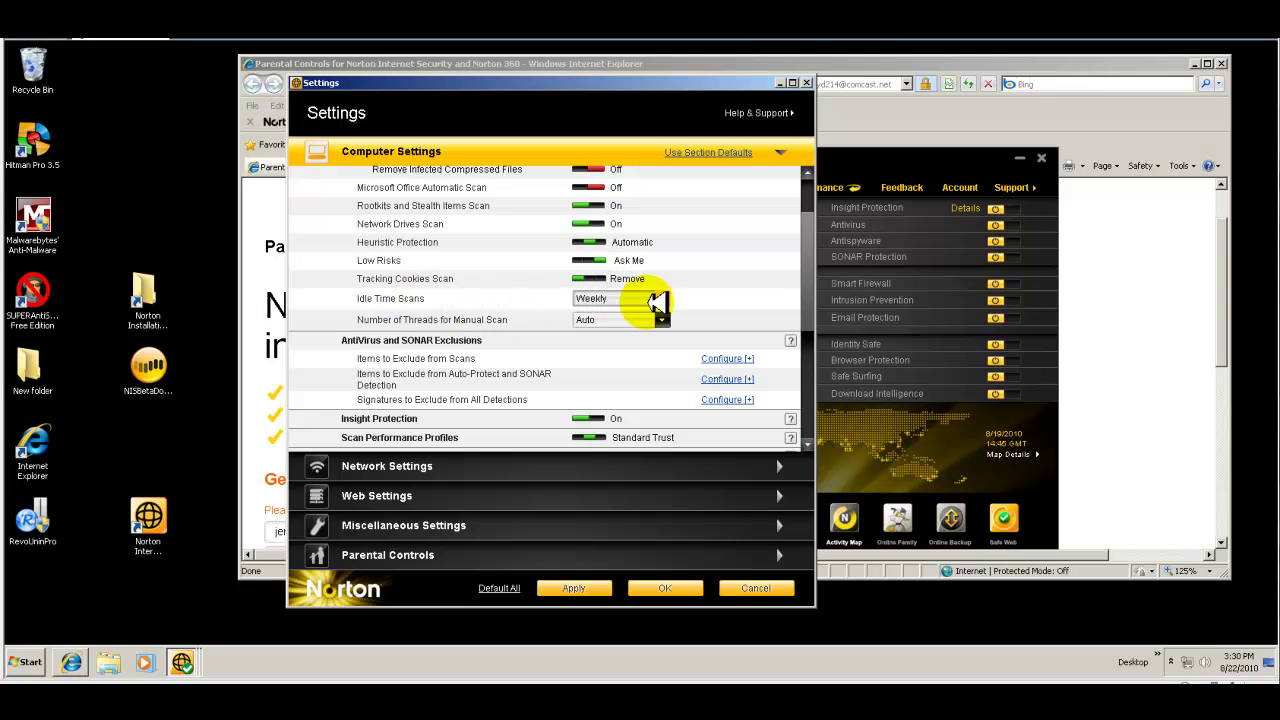
Review the exclusions, Insight Protection, scan performance, boot time, real-time protection and update options in the computer settings.
scroll(655, 300, "down", 2)
scroll(640, 293, "down", 4)
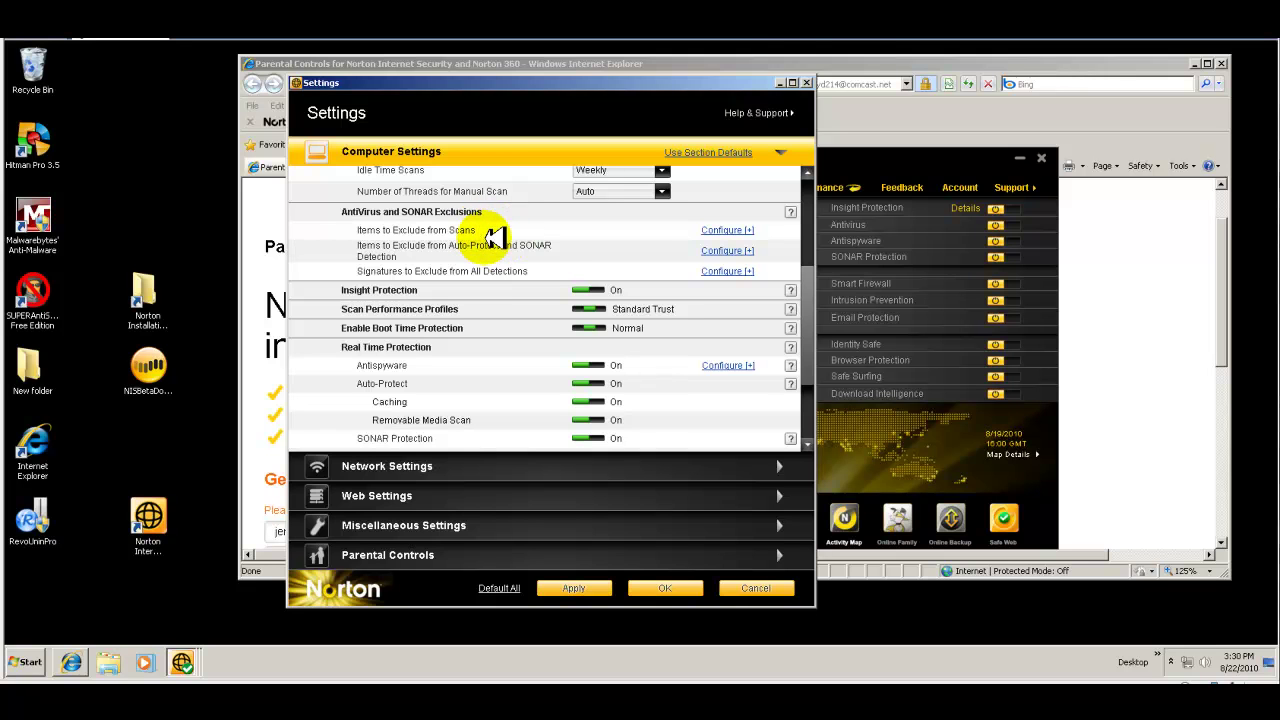
scroll(586, 251, "down", 1)
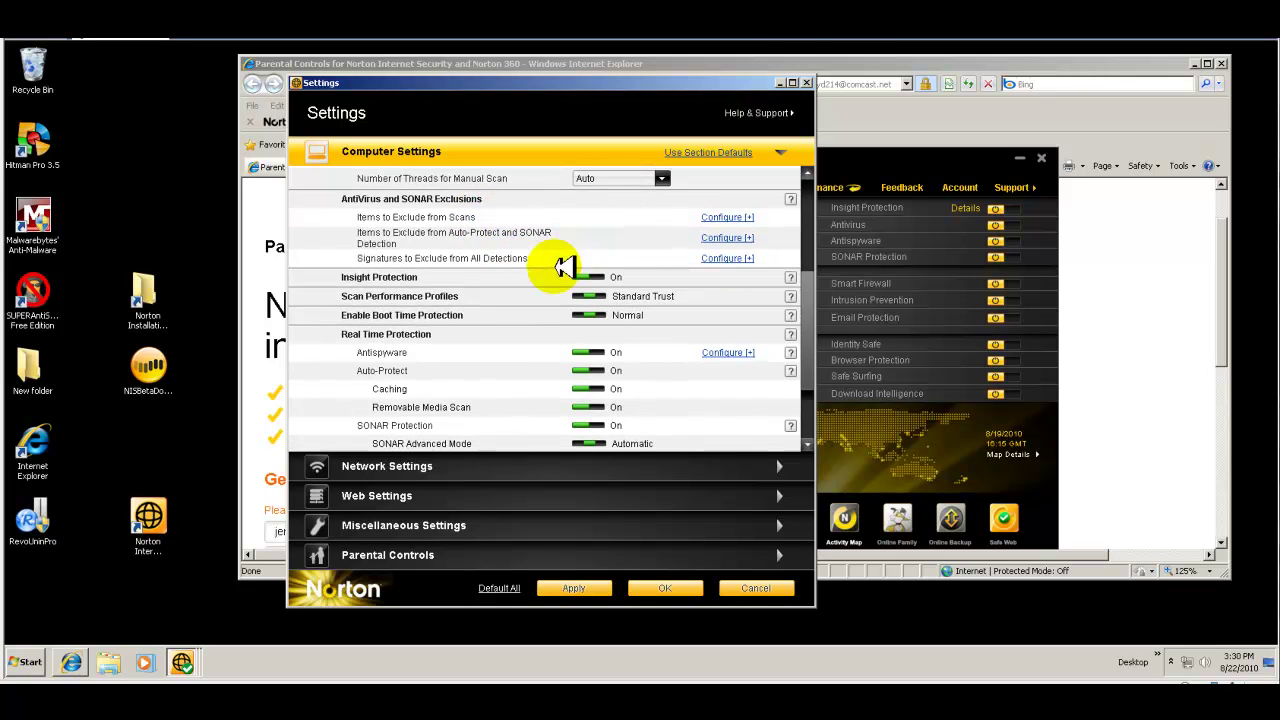
scroll(614, 263, "down", 2)
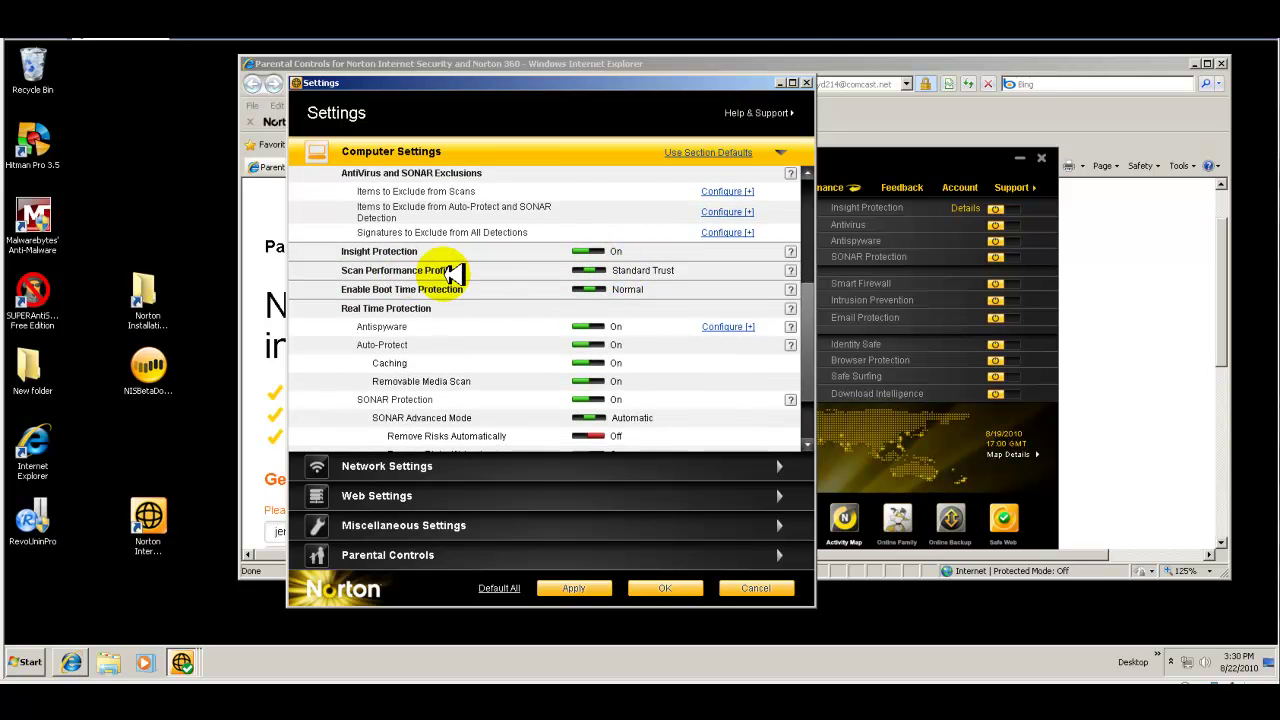
scroll(500, 280, "down", 1)
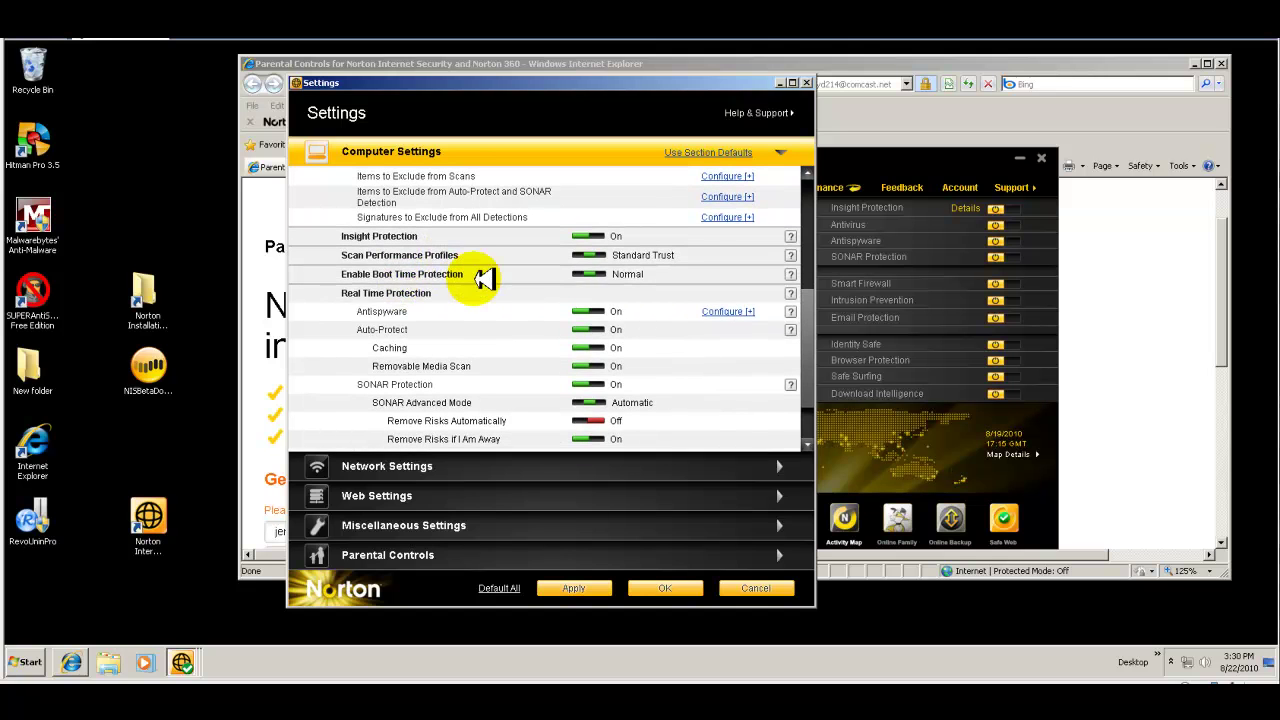
scroll(531, 277, "down", 4)
scroll(540, 275, "down", 1)
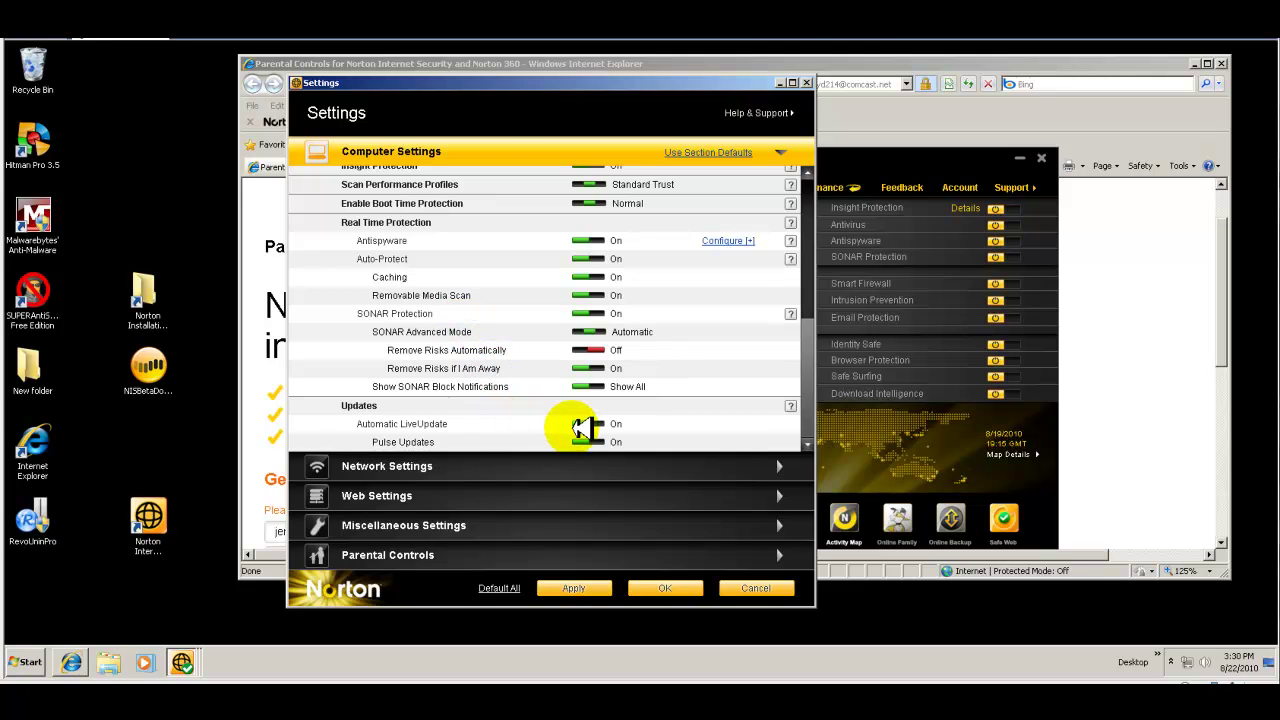
Review the email, intrusion prevention and firewall options in the network settings, and the web settings.
left_click(522, 463)
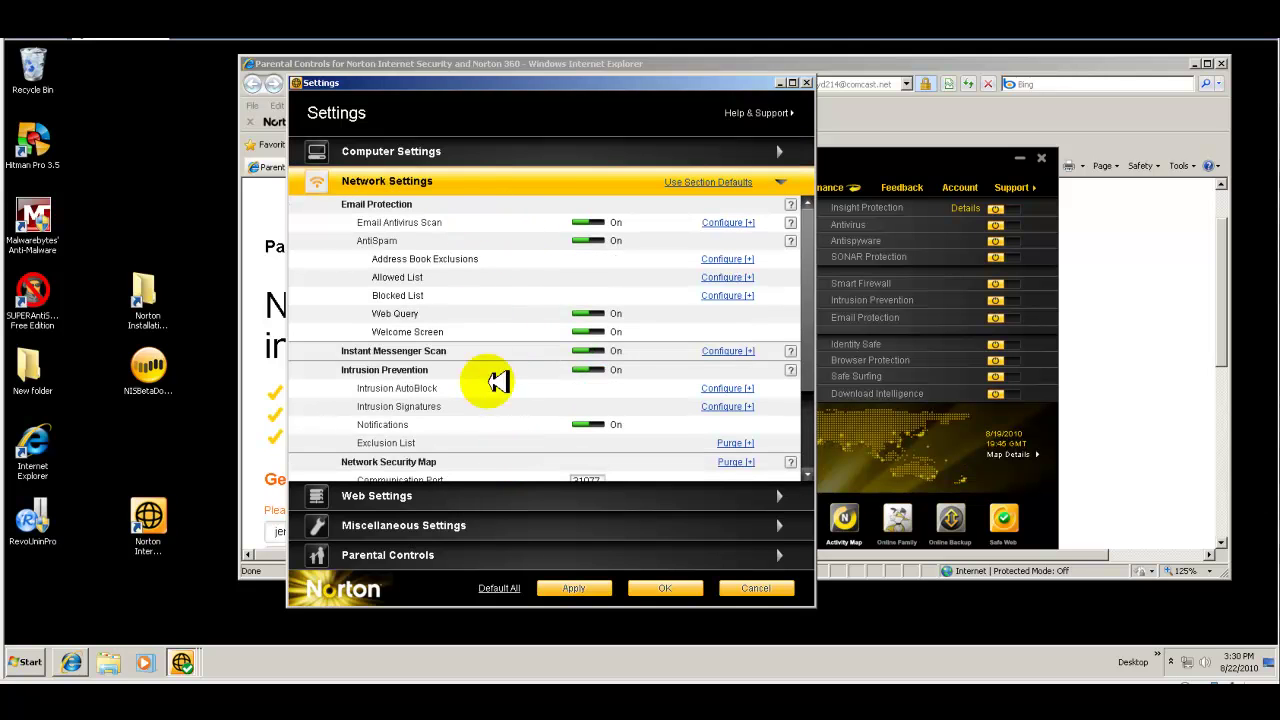
scroll(523, 337, "down", 3)
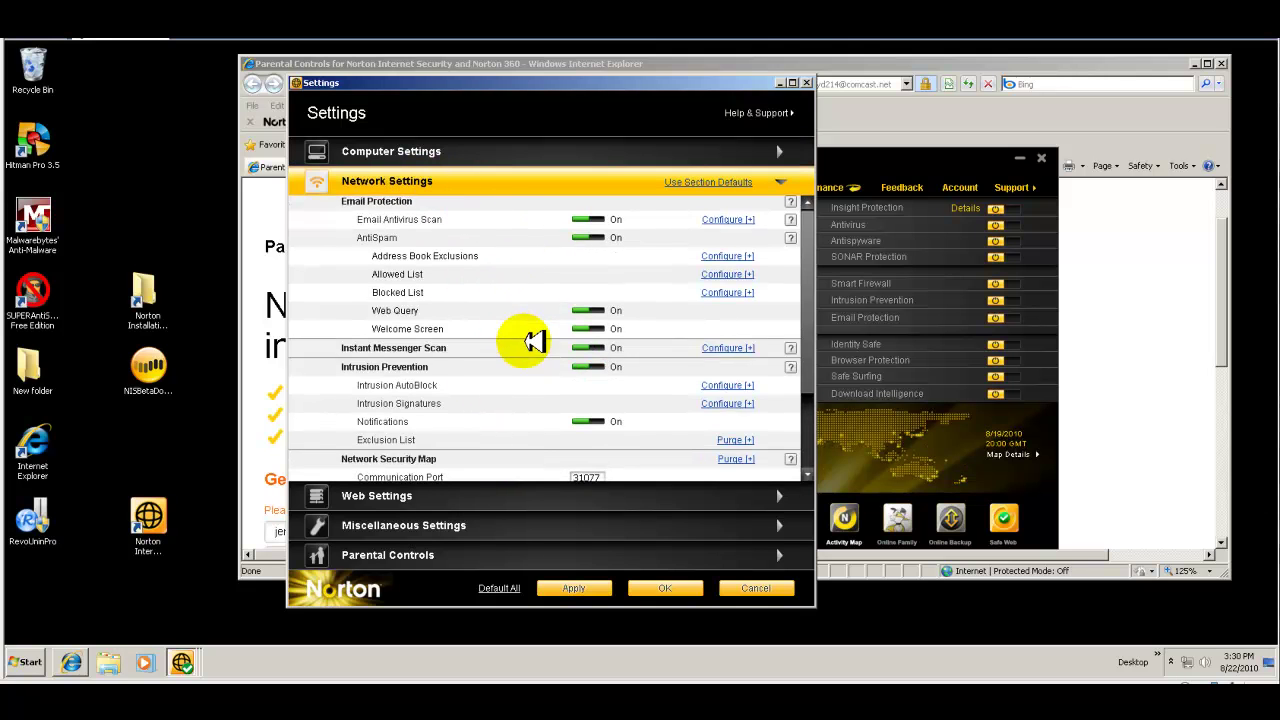
scroll(530, 345, "down", 1)
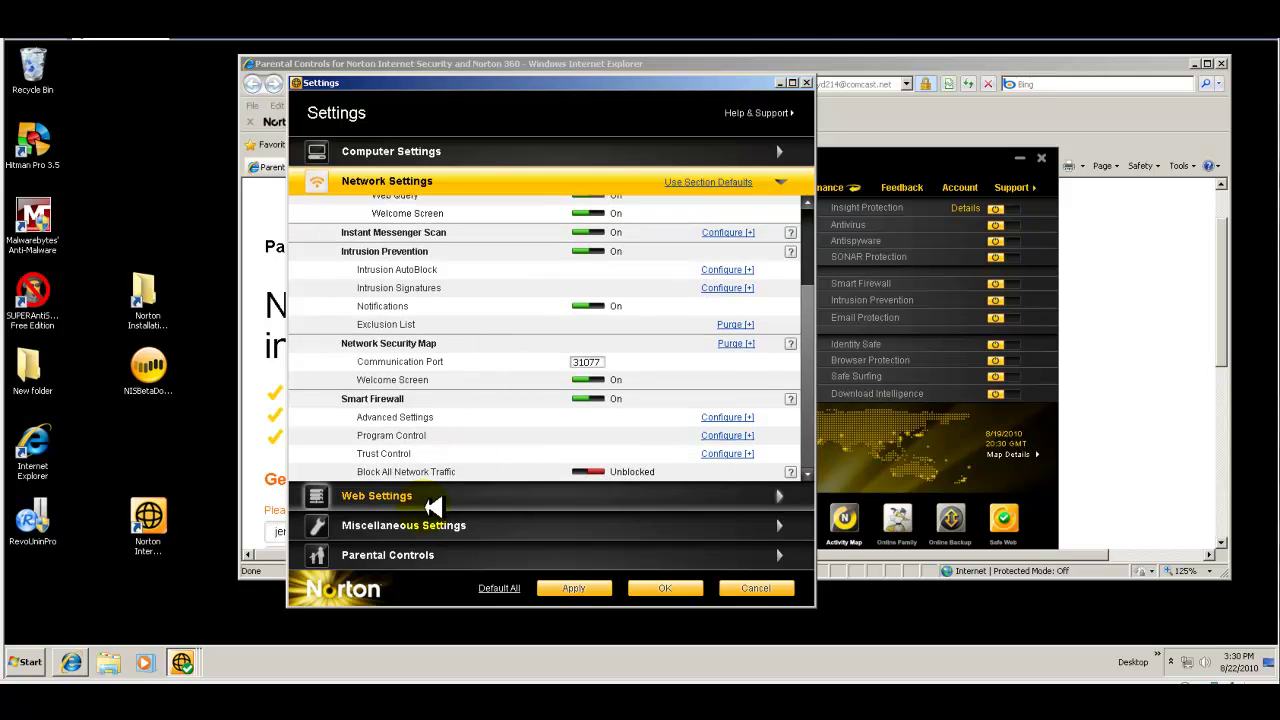
left_click(455, 497)
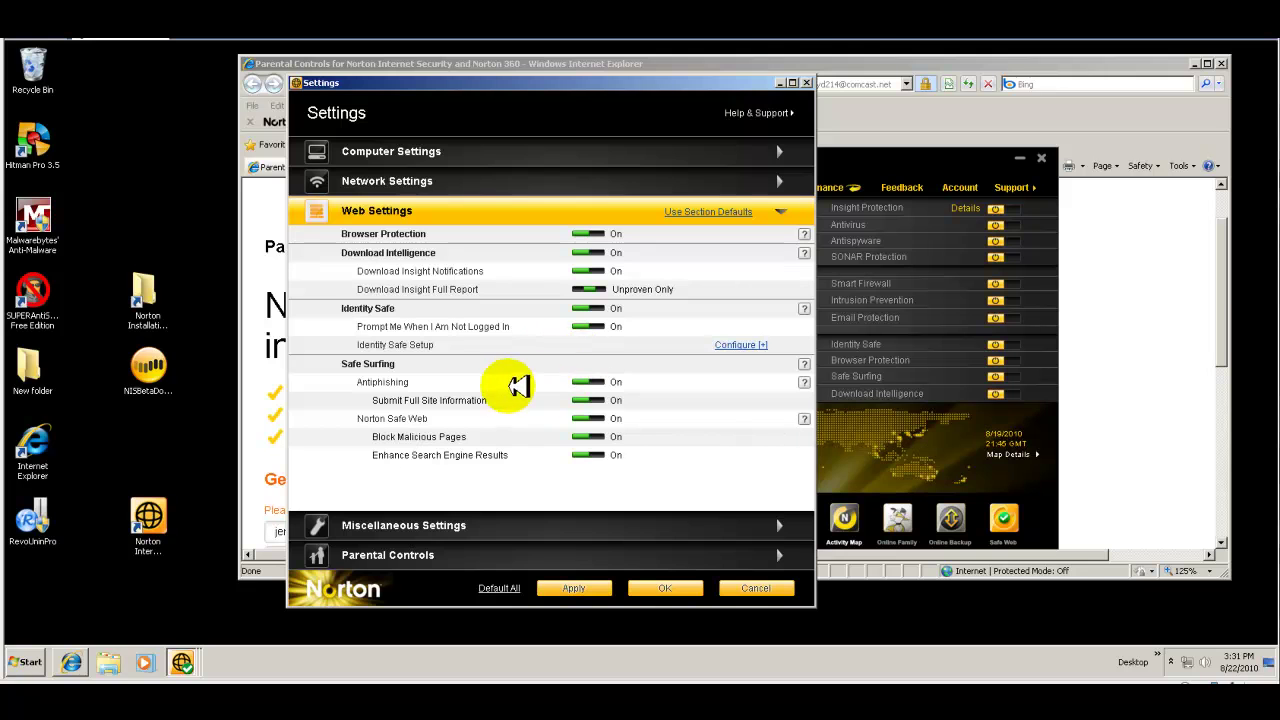
Review the miscellaneous settings from performance monitoring through silent mode and delay options, and check the Parental Controls section.
left_click(500, 522)
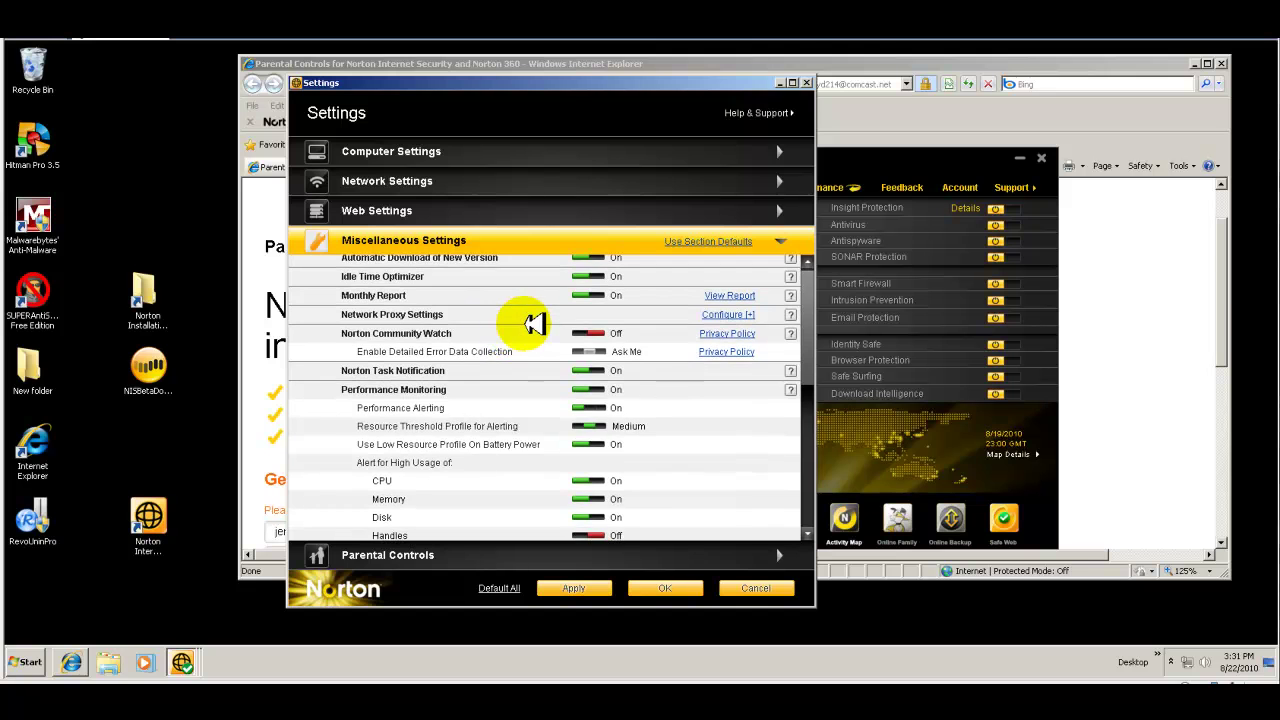
scroll(532, 322, "down", 2)
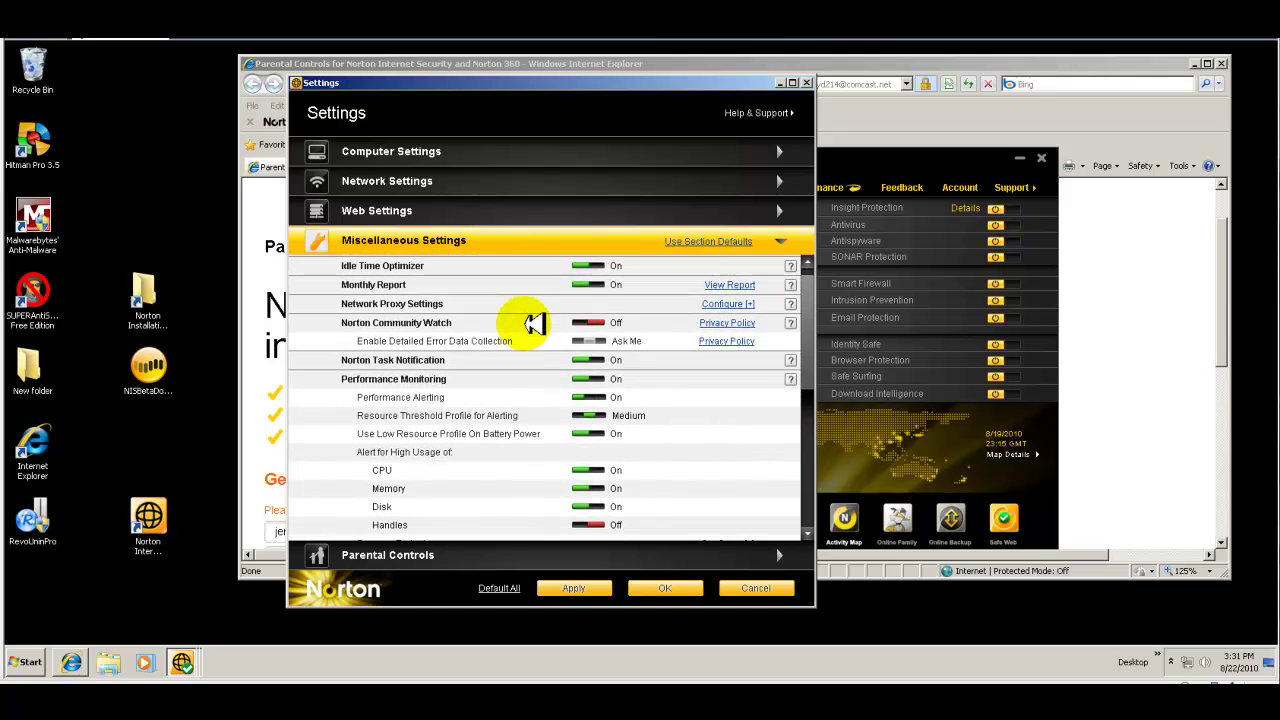
scroll(550, 320, "down", 5)
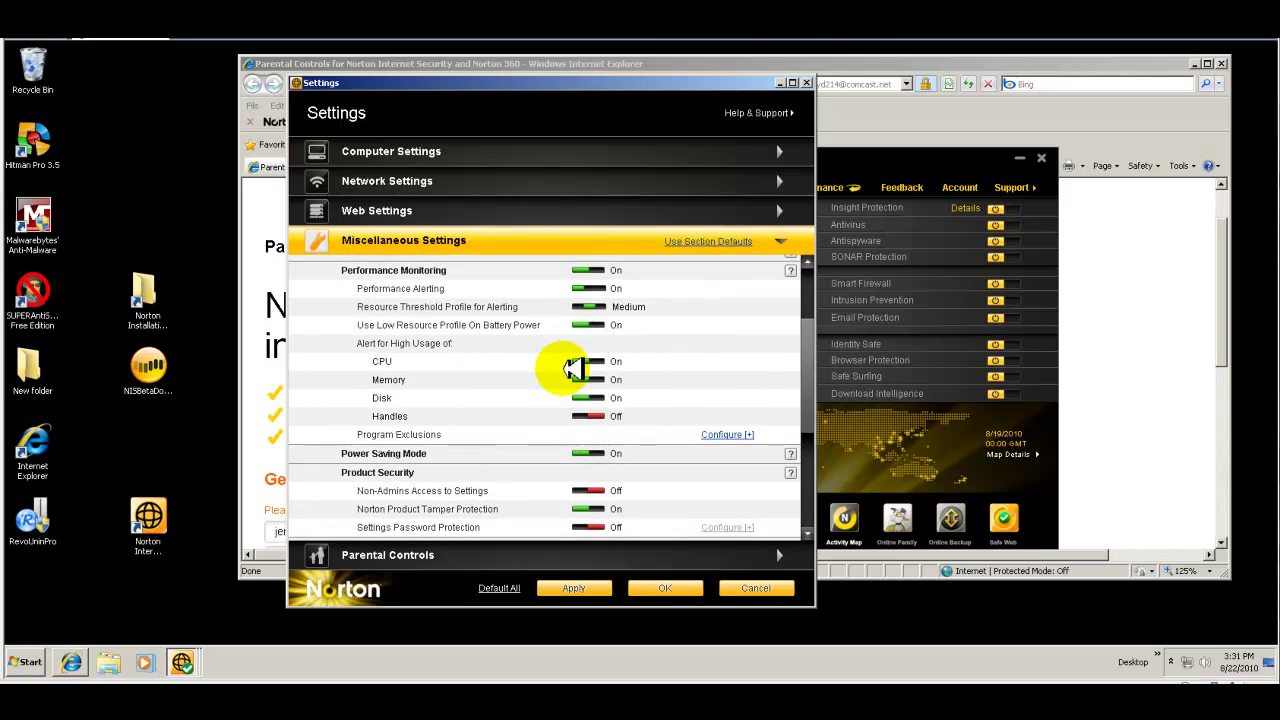
scroll(586, 366, "down", 5)
scroll(545, 405, "down", 1)
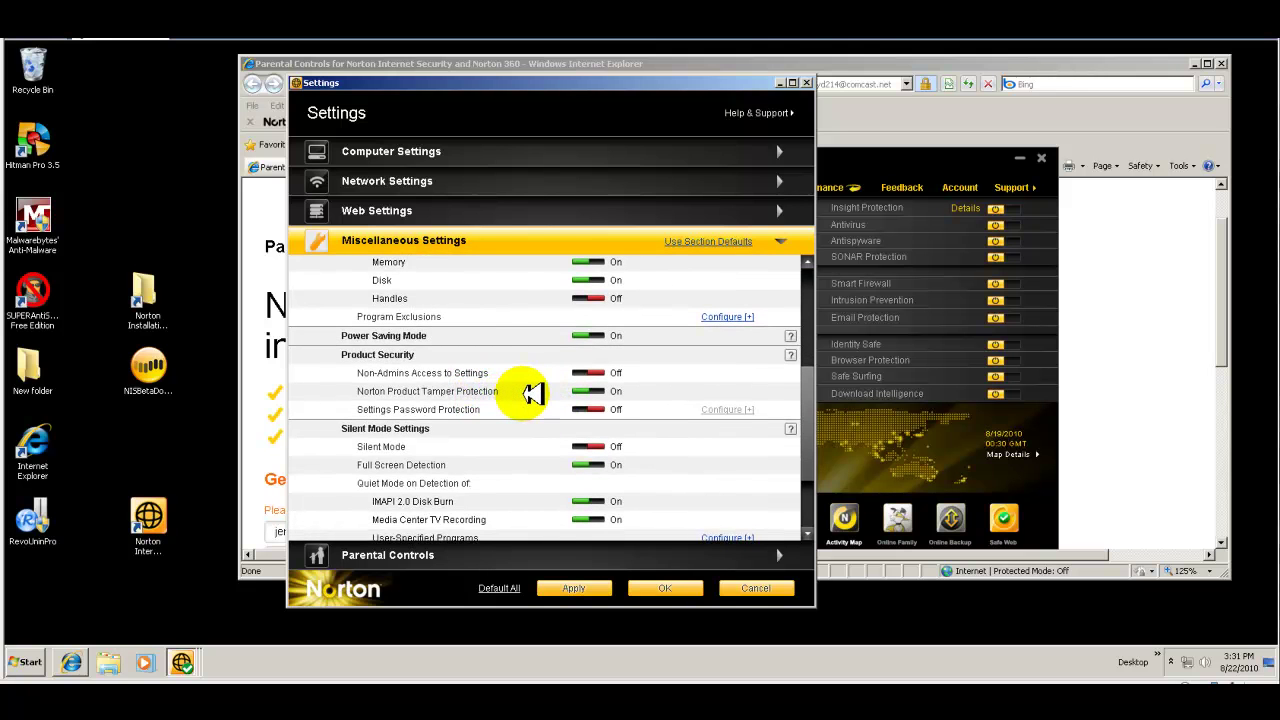
scroll(532, 393, "down", 3)
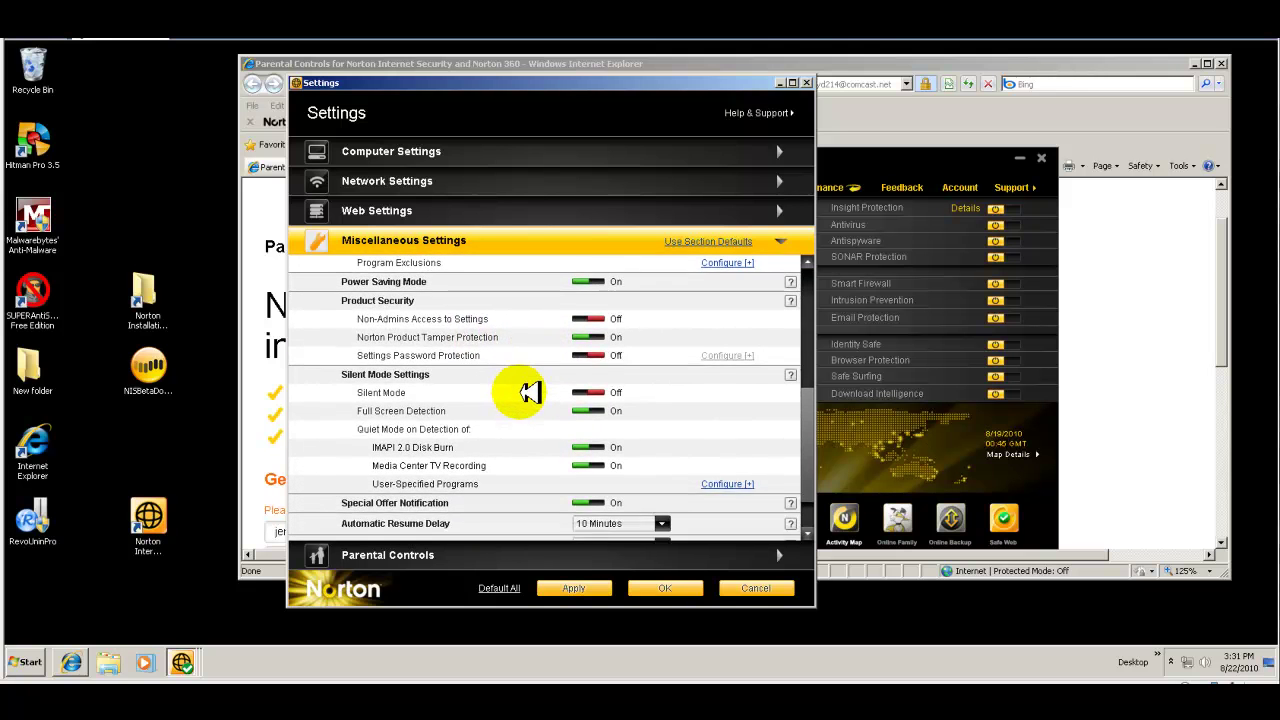
scroll(530, 392, "down", 1)
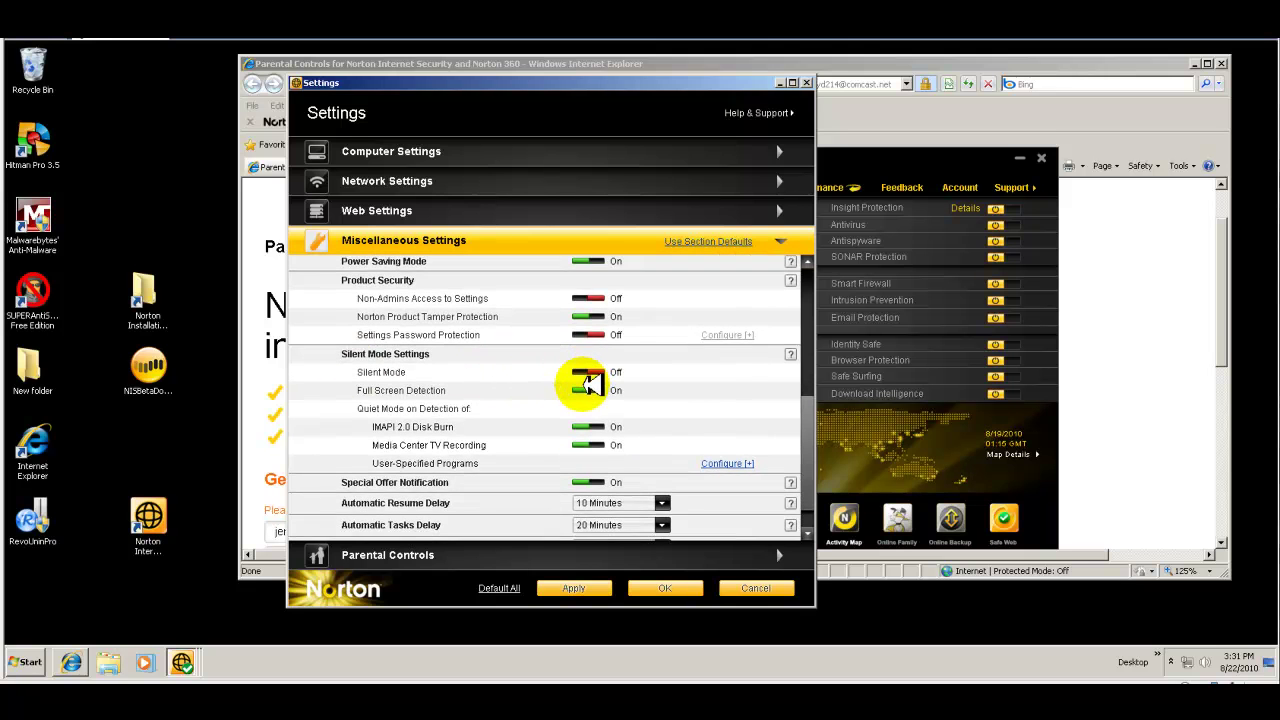
scroll(586, 383, "down", 2)
scroll(570, 358, "down", 1)
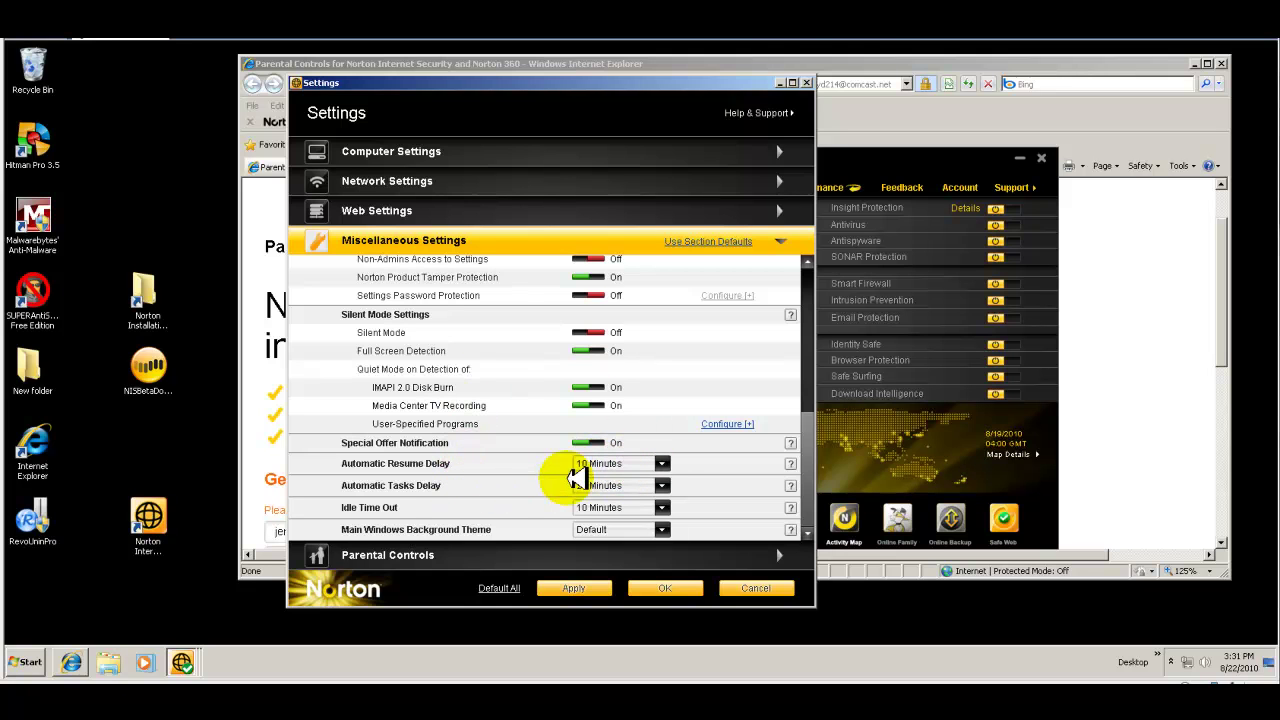
left_click(515, 550)
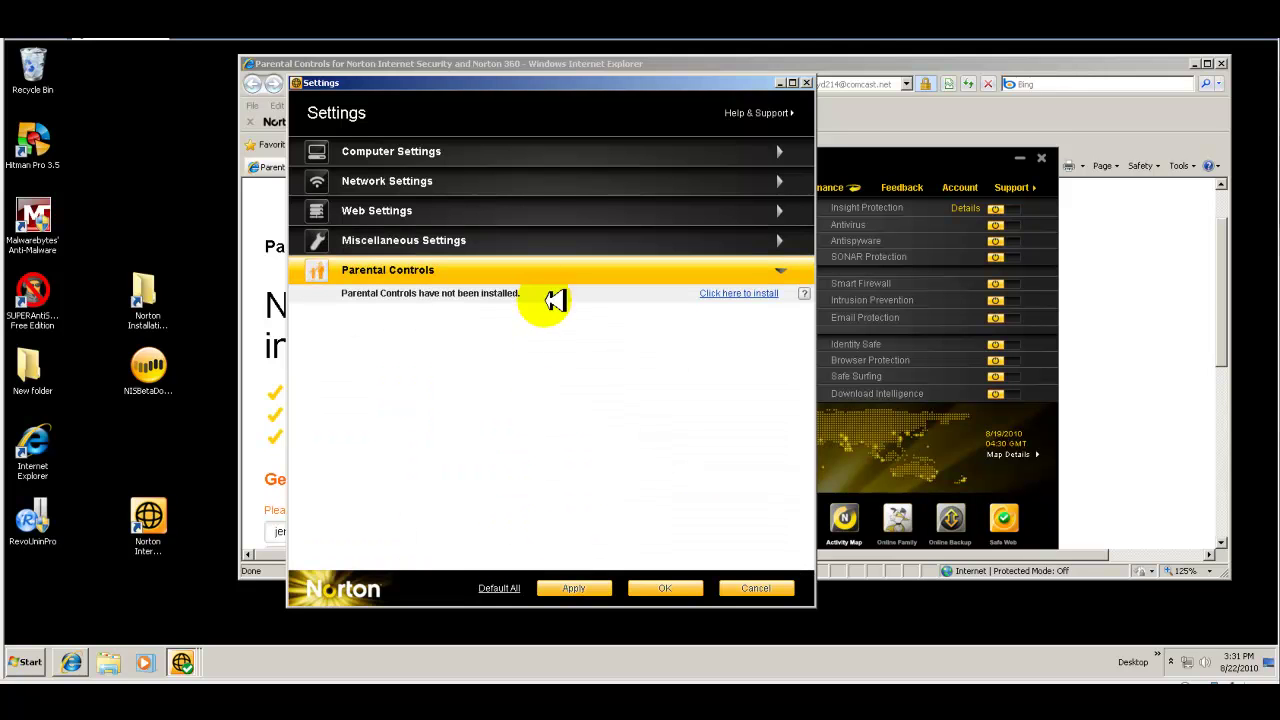
Look through the miscellaneous settings once more and save the settings.
left_click(566, 240)
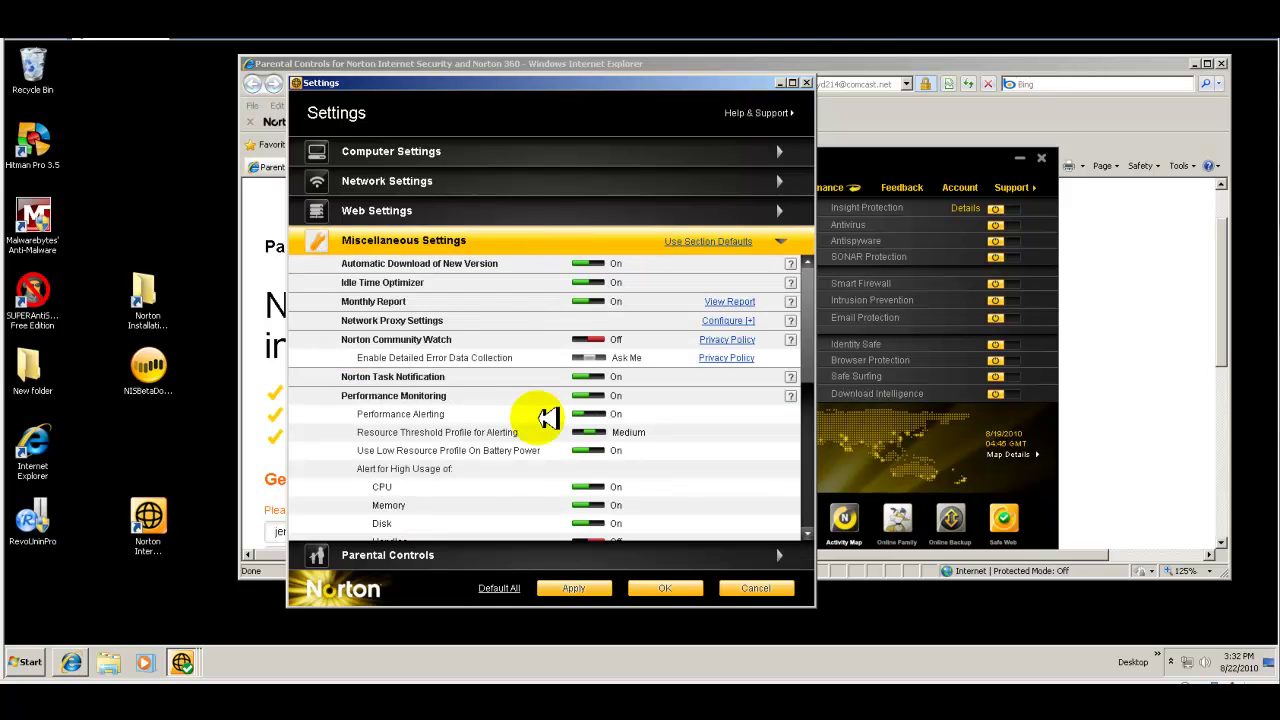
scroll(575, 500, "down", 5)
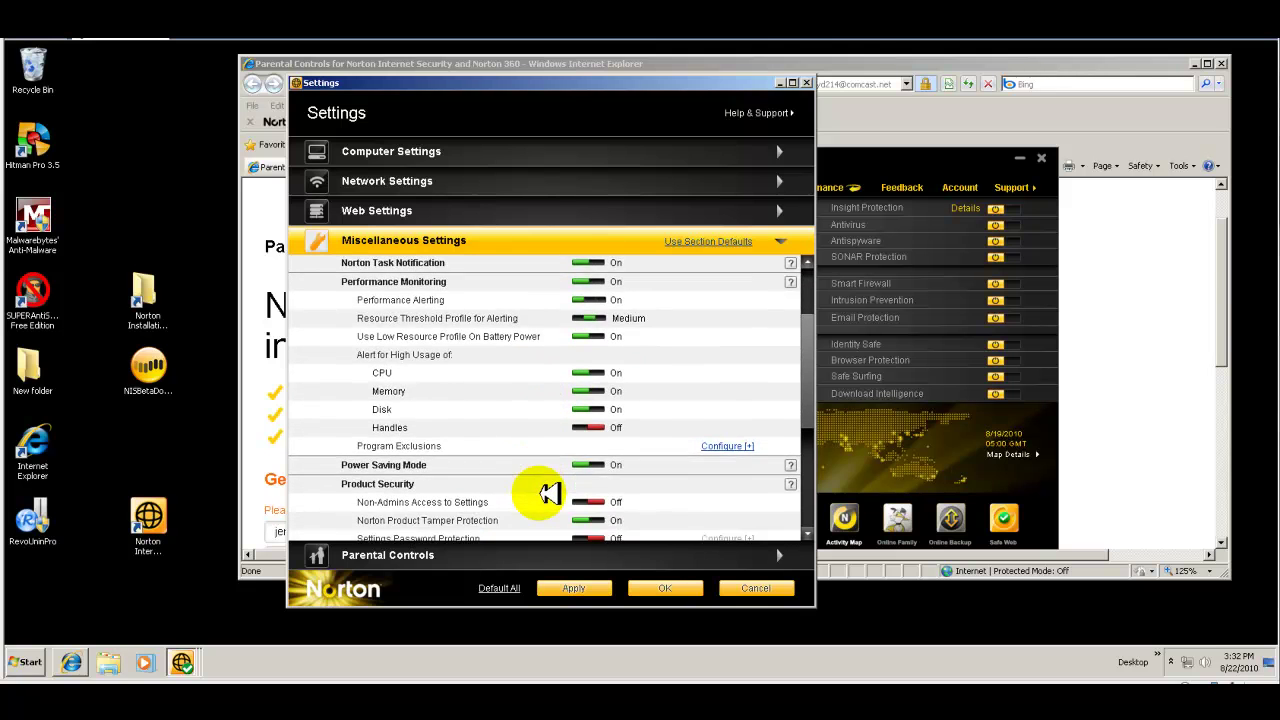
scroll(513, 455, "down", 2)
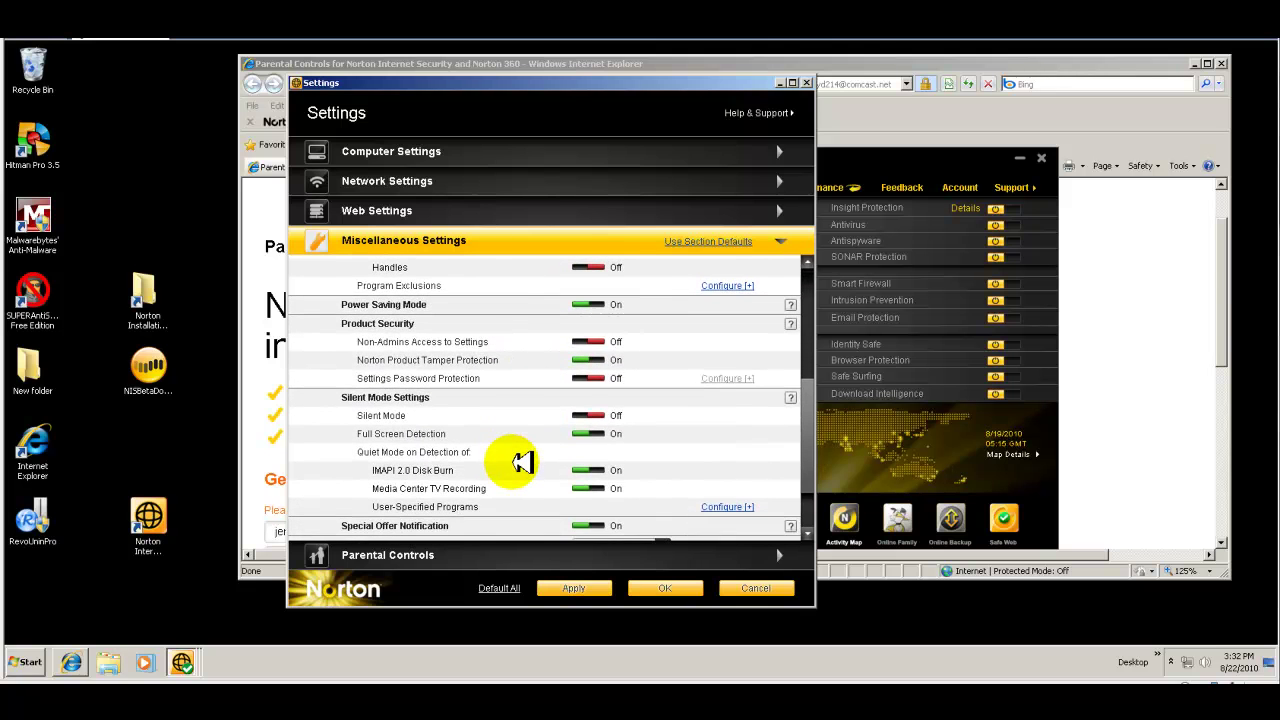
scroll(513, 455, "down", 3)
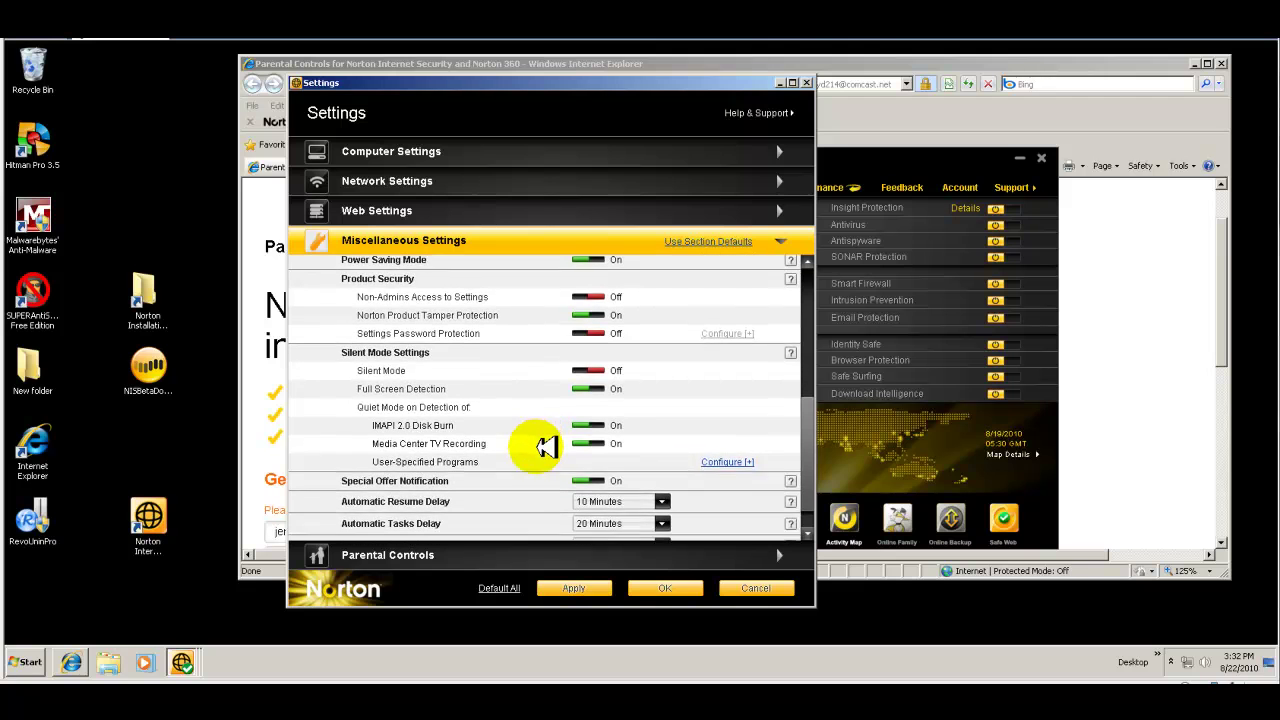
scroll(545, 447, "down", 1)
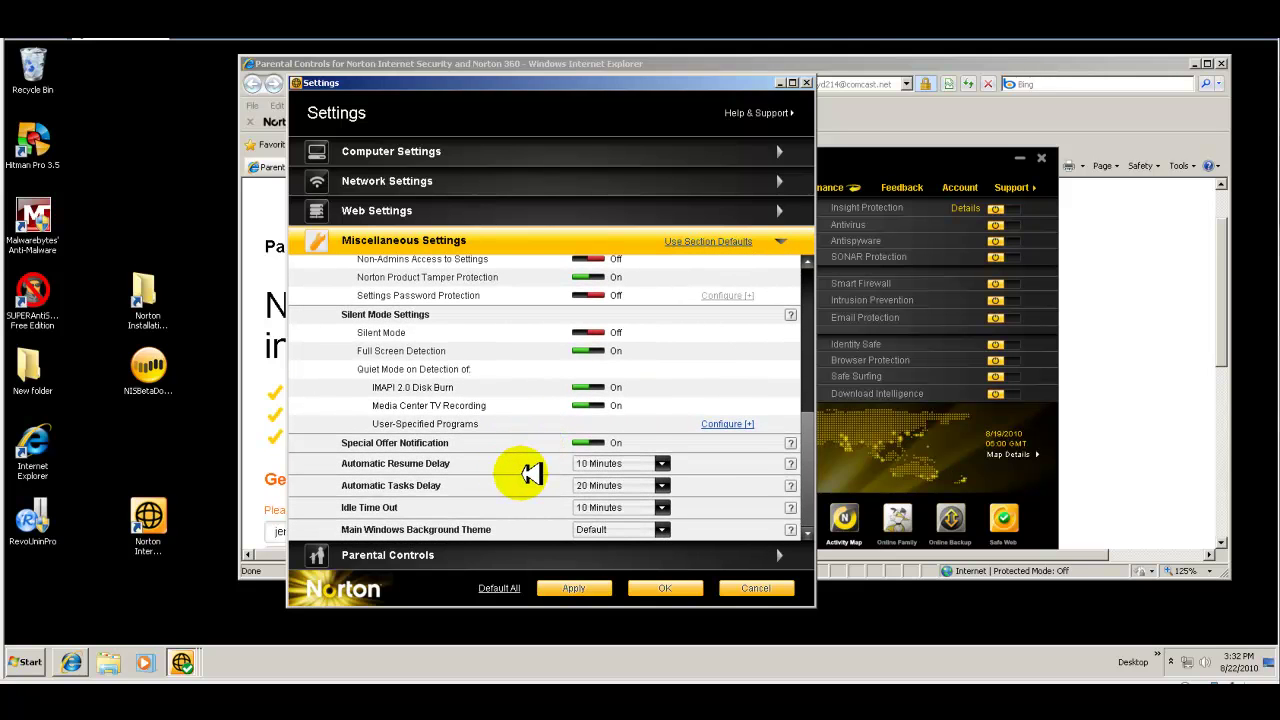
scroll(580, 440, "up", 9)
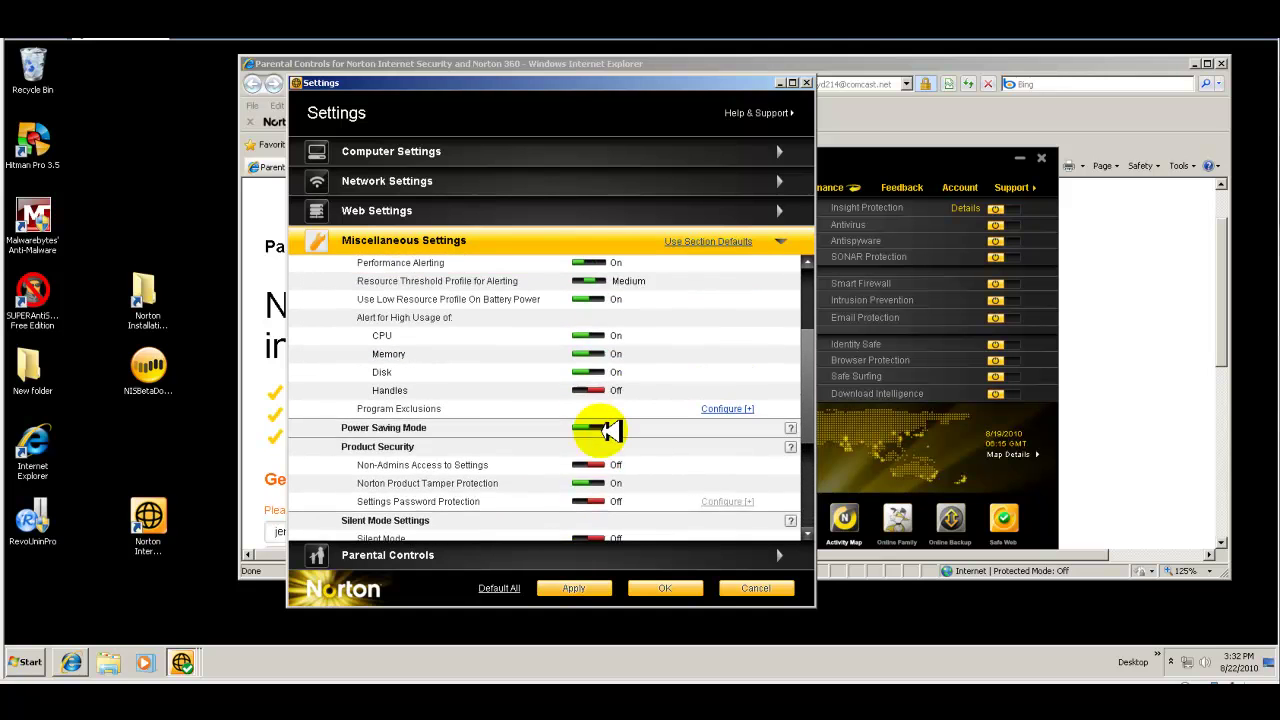
scroll(605, 428, "up", 5)
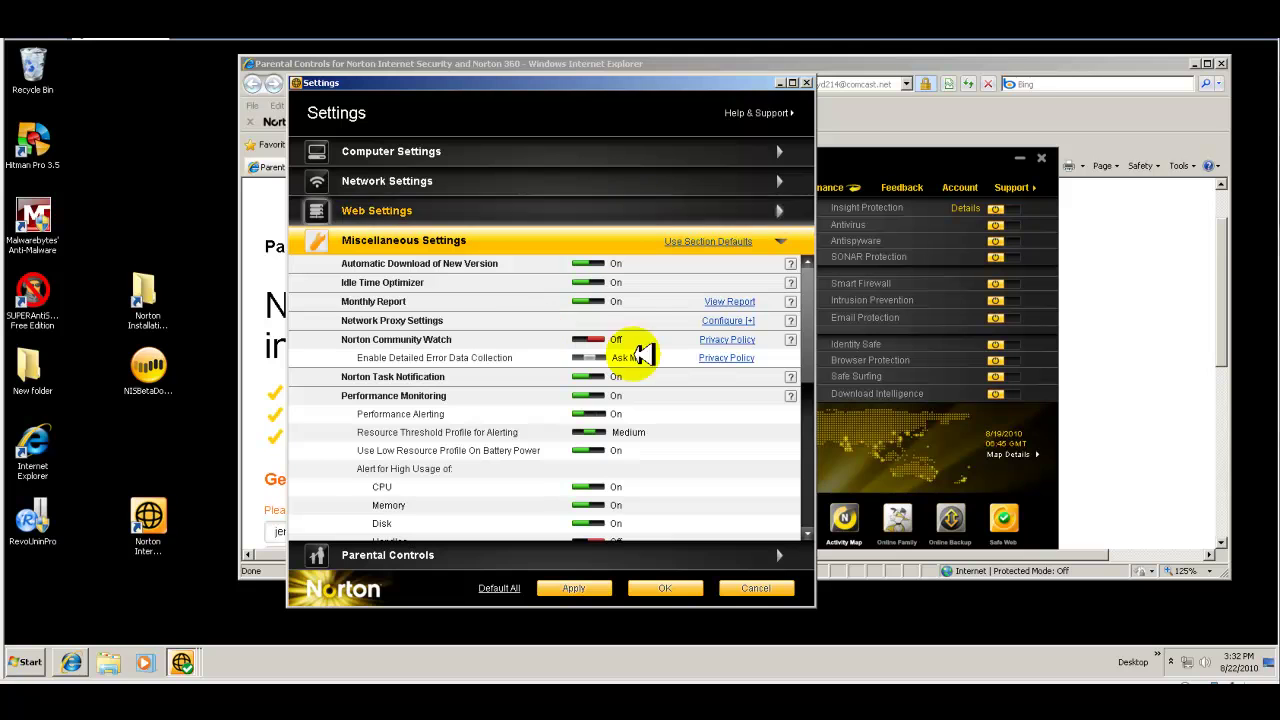
left_click(660, 588)
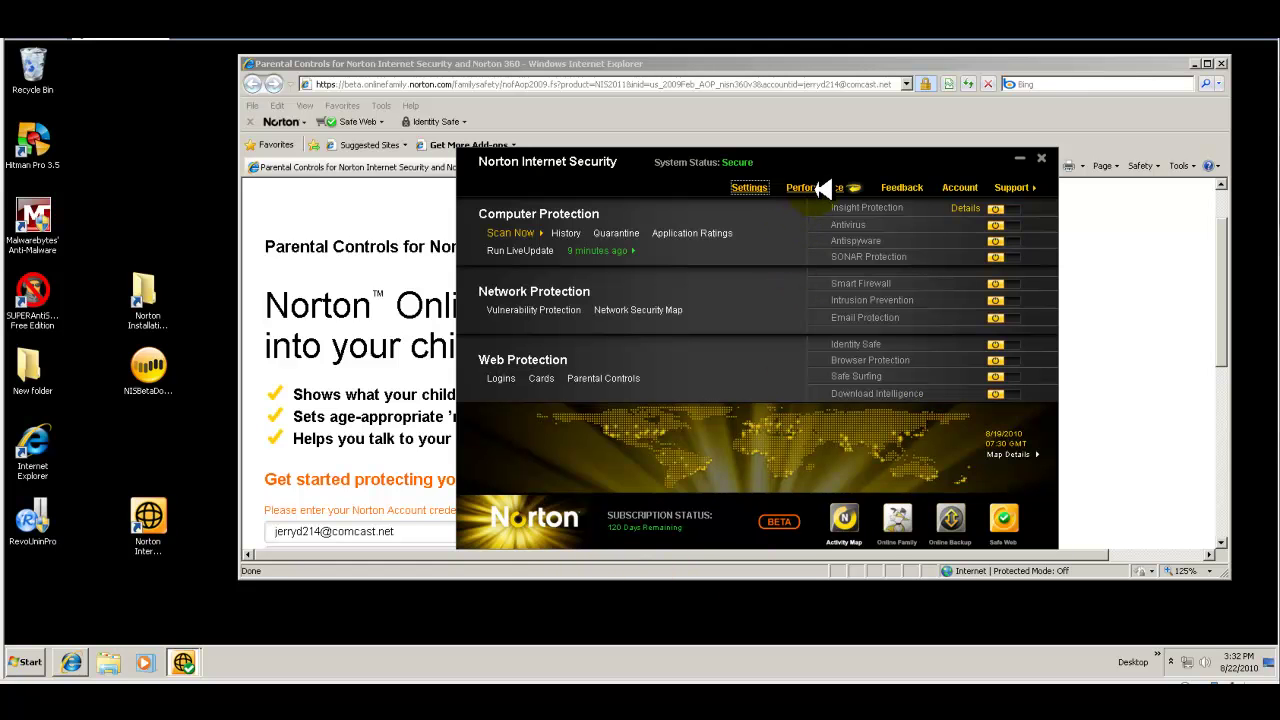
View the System Insight history and CPU usage graph in the performance view, and return to the main overview.
key("Return")
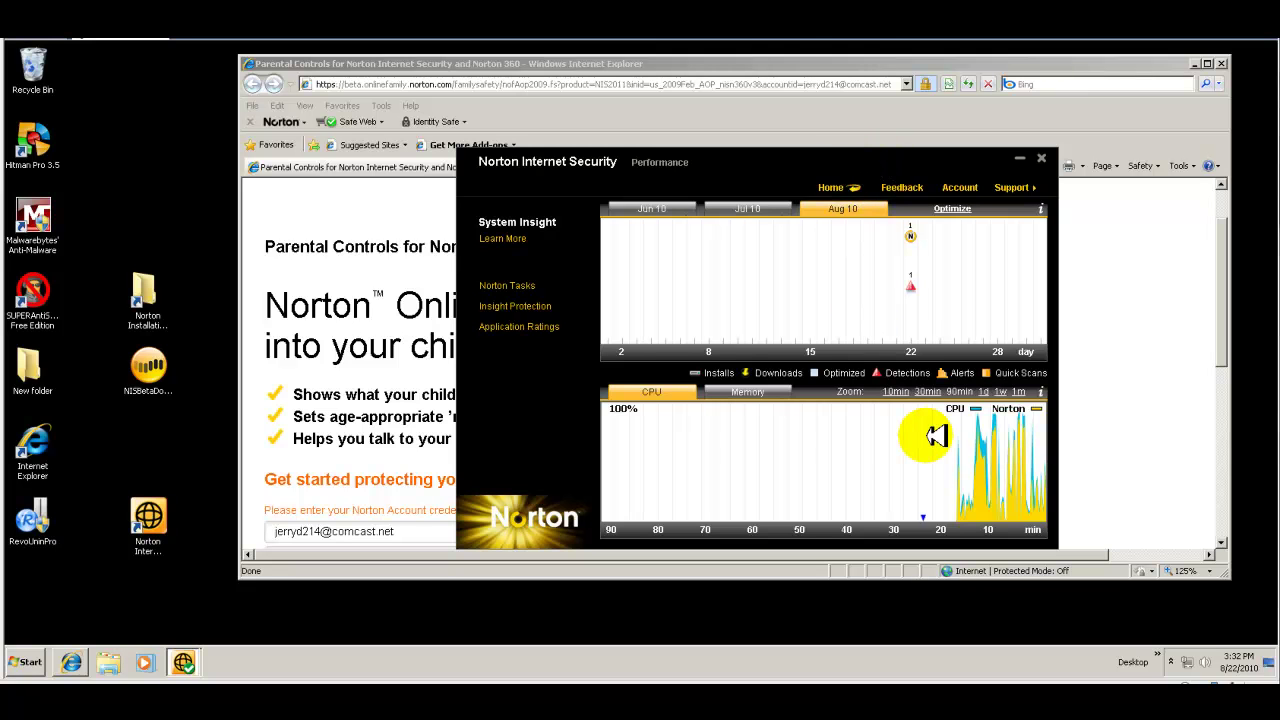
left_click(846, 187)
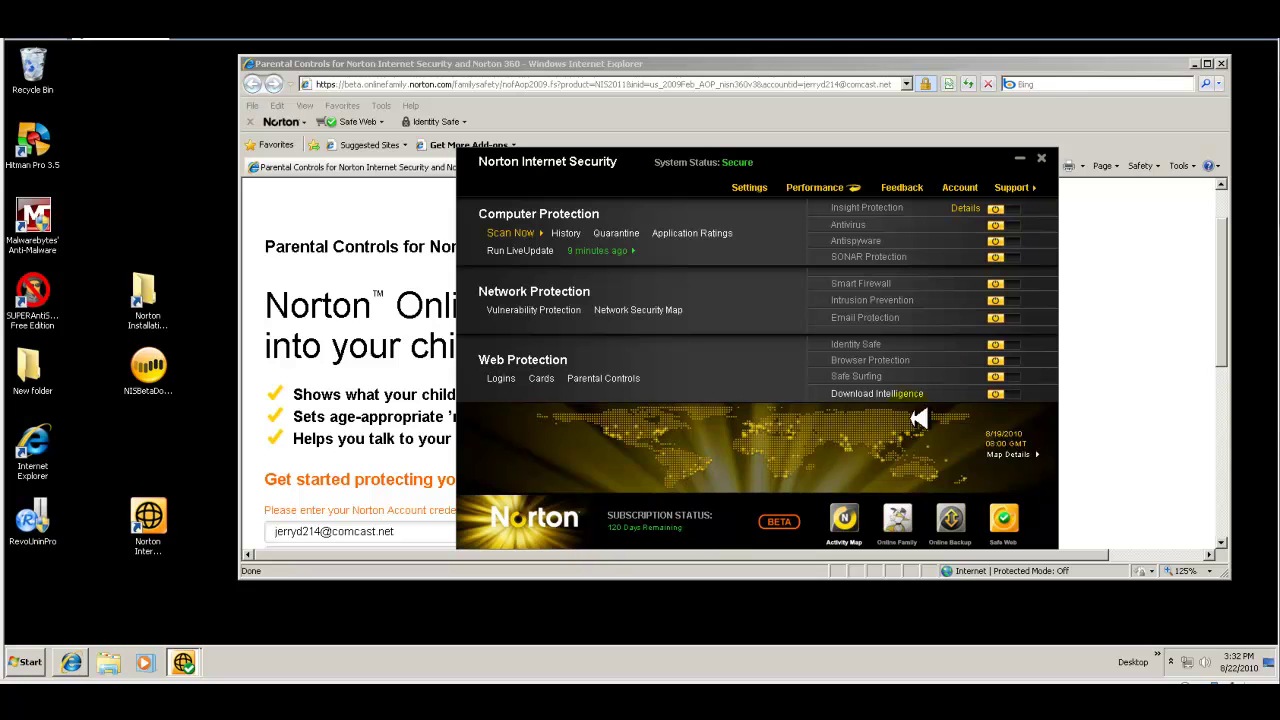